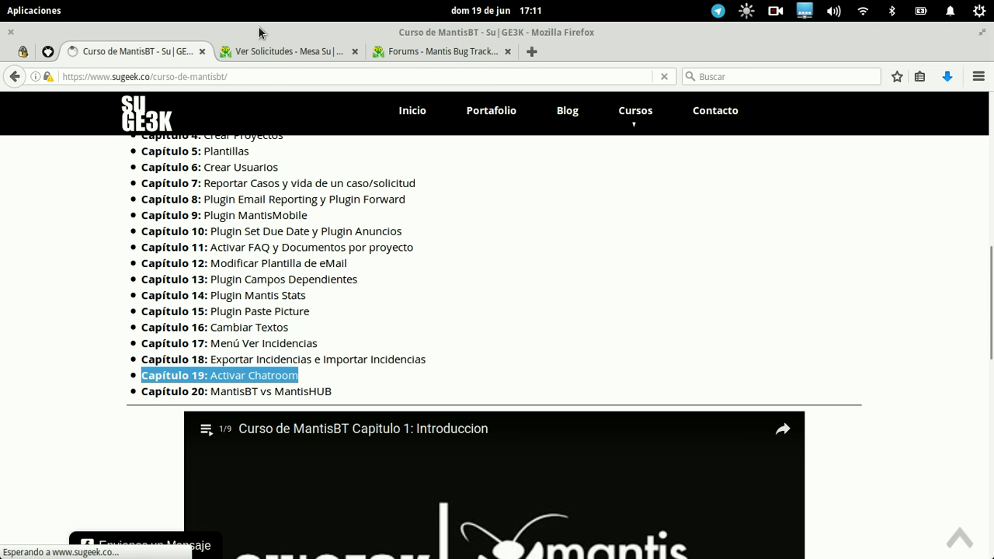
Step: Show the Ver Solicitudes page of the Mantis site and switch to the SSH terminal
{"action": "left_click", "coordinate": [276, 59]}
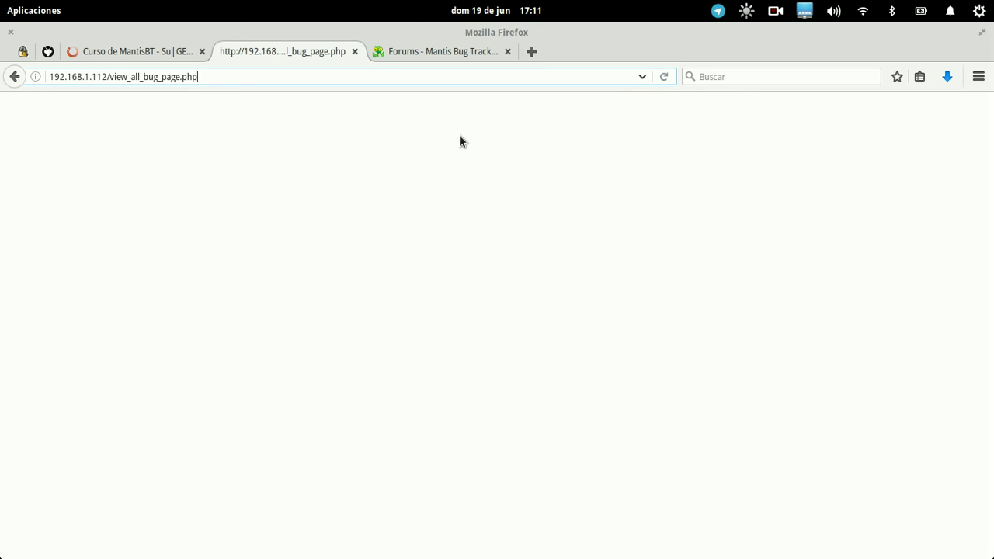
{"action": "key", "text": "alt+Tab"}
{"action": "key", "text": "Up"}
{"action": "key", "text": "Up"}
{"action": "key", "text": "Up"}
{"action": "key", "text": "Up"}
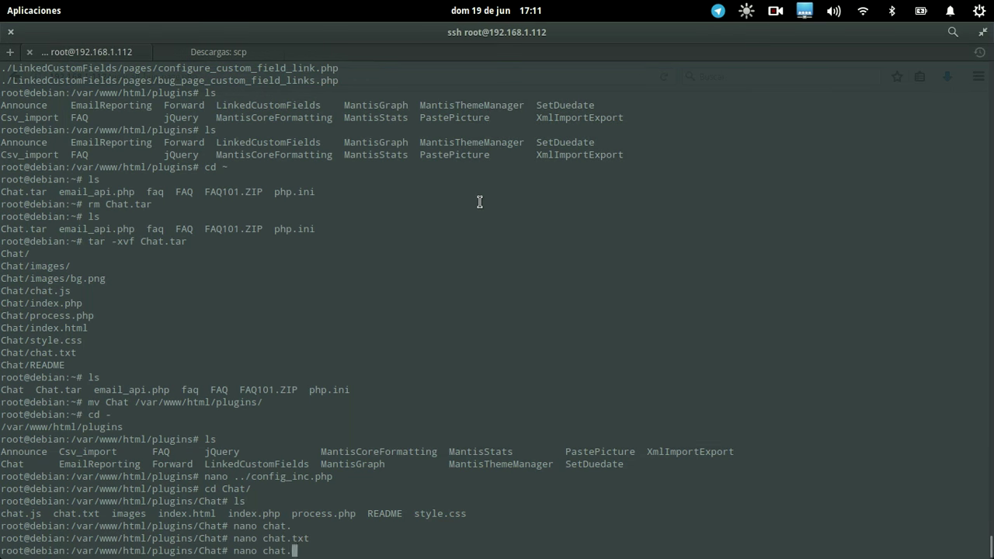
{"action": "key", "text": "Up"}
{"action": "key", "text": "Return"}
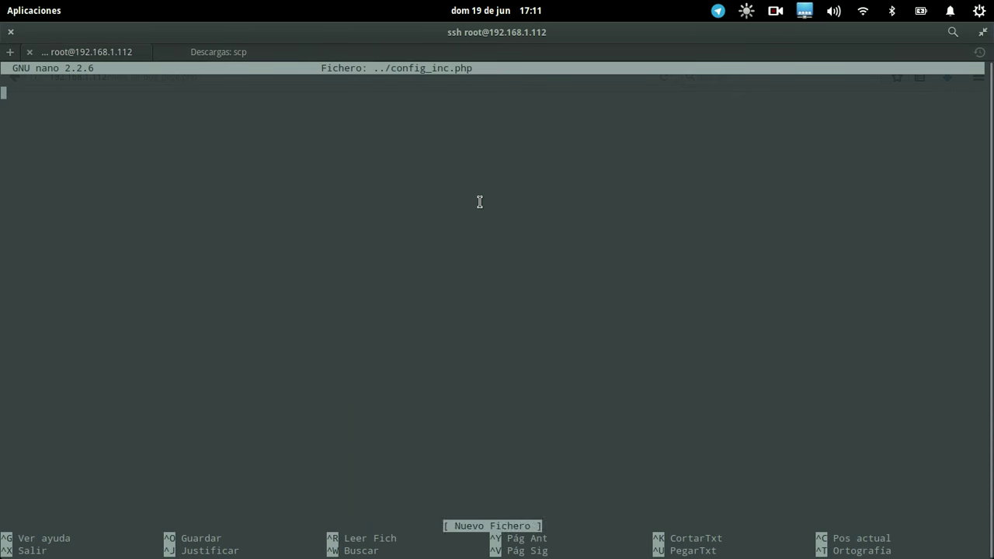
{"action": "key", "text": "ctrl+c"}
{"action": "key", "text": "ctrl+x"}
Step: Open ../../config_inc.php in nano from the Chat plugin folder
{"action": "key", "text": "Up"}
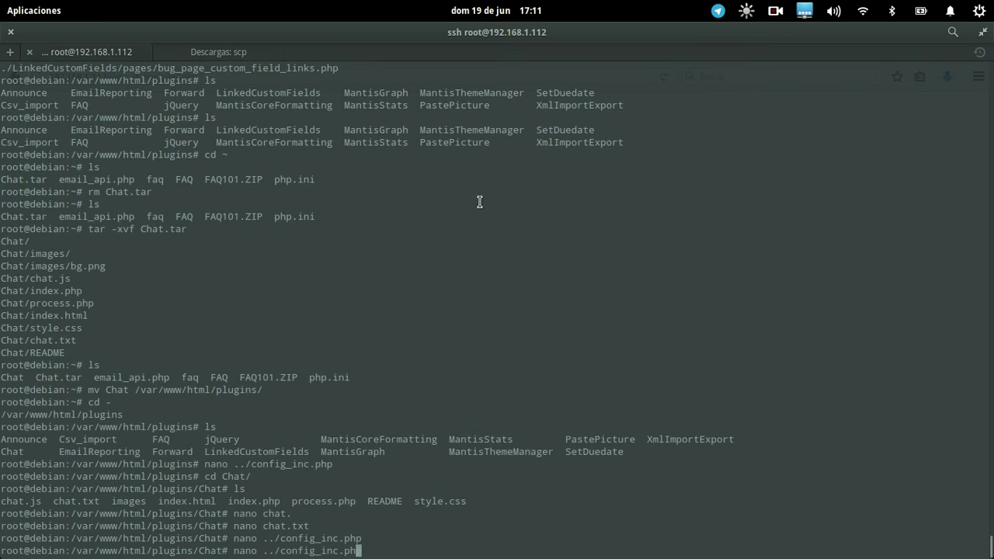
{"action": "key", "text": "Left"}
{"action": "key", "text": "Left"}
{"action": "key", "text": "Left"}
{"action": "key", "text": "Left"}
{"action": "key", "text": "Left"}
{"action": "key", "text": "Left"}
{"action": "key", "text": "Left"}
{"action": "key", "text": "Left"}
{"action": "key", "text": "Left"}
{"action": "key", "text": "Left"}
{"action": "key", "text": "Left"}
{"action": "key", "text": "Left"}
{"action": "key", "text": "Left"}
{"action": "key", "text": "Left"}
{"action": "type", "text": "../"}
{"action": "key", "text": "Return"}
Step: Remove the leading space before $g_main_menu_custom_options in the configuration file
{"action": "key", "text": "Down"}
{"action": "key", "text": "ctrl+c"}
{"action": "key", "text": "Down"}
{"action": "key", "text": "Down"}
{"action": "key", "text": "Down"}
{"action": "key", "text": "Down"}
{"action": "key", "text": "Down"}
{"action": "key", "text": "Down"}
{"action": "key", "text": "Down"}
{"action": "key", "text": "Down"}
{"action": "key", "text": "Down"}
{"action": "key", "text": "Down"}
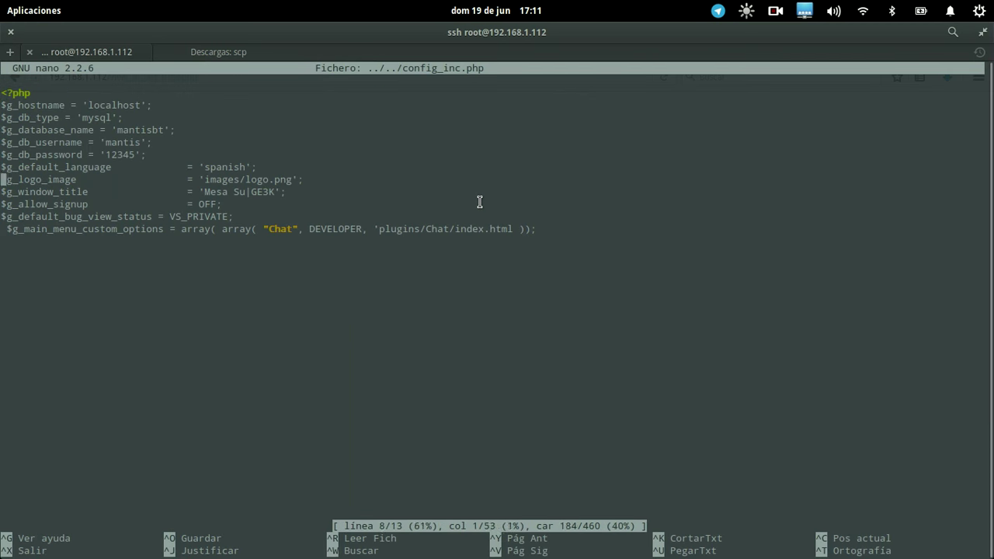
{"action": "key", "text": "Delete"}
Step: Add the missing closing single quote after plugins/Chat/index.html in the custom menu line and save the file
{"action": "key", "text": "End"}
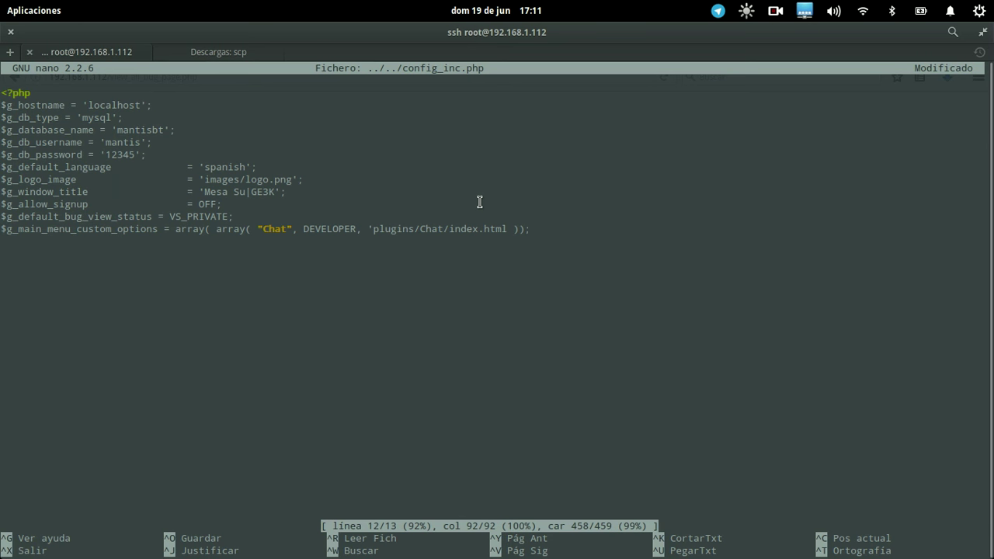
{"action": "key", "text": "Left"}
{"action": "key", "text": "Left"}
{"action": "key", "text": "Left"}
{"action": "key", "text": "Left"}
{"action": "key", "text": "Left"}
{"action": "key", "text": "Left"}
{"action": "key", "text": "Left"}
{"action": "key", "text": "Left"}
{"action": "key", "text": "Left"}
{"action": "key", "text": "Left"}
{"action": "key", "text": "Left"}
{"action": "key", "text": "Left"}
{"action": "key", "text": "Left"}
{"action": "key", "text": "Left"}
{"action": "key", "text": "Left"}
{"action": "key", "text": "Left"}
{"action": "key", "text": "Left"}
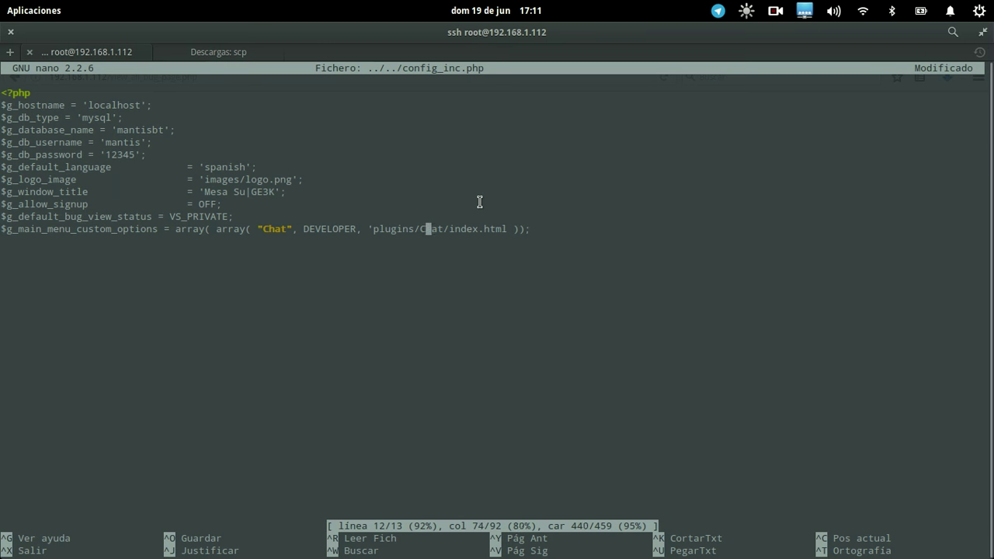
{"action": "key", "text": "Right"}
{"action": "key", "text": "Right"}
{"action": "key", "text": "Right"}
{"action": "key", "text": "Right"}
{"action": "key", "text": "Right"}
{"action": "key", "text": "Right"}
{"action": "key", "text": "Right"}
{"action": "key", "text": "Right"}
{"action": "key", "text": "Right"}
{"action": "key", "text": "Right"}
{"action": "key", "text": "Right"}
{"action": "key", "text": "Right"}
{"action": "key", "text": "Right"}
{"action": "type", "text": "'"}
{"action": "key", "text": "ctrl+o"}
{"action": "key", "text": "Return"}
Step: Switch to Firefox, reload the Mantis page and go to Mi Vista
{"action": "key", "text": "alt+Tab"}
{"action": "key", "text": "F5"}
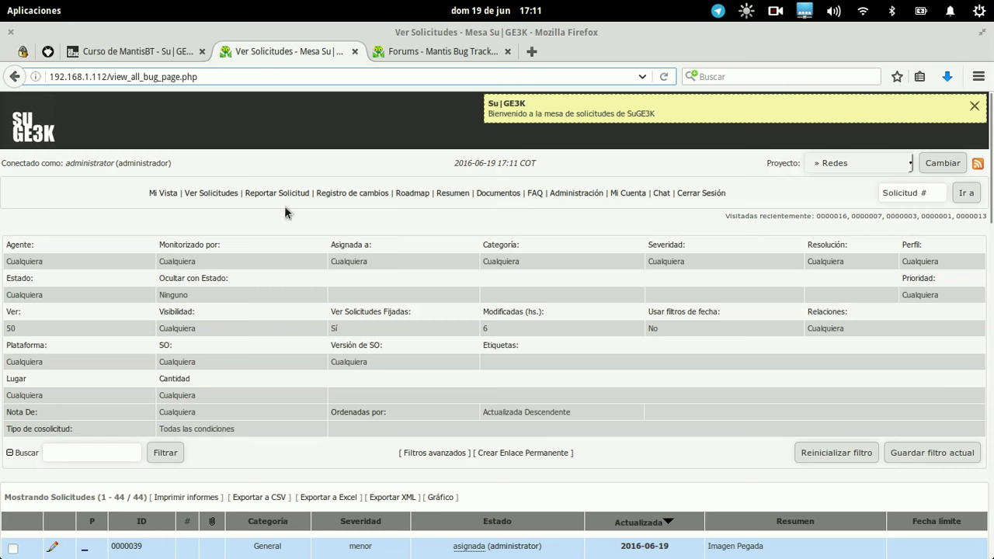
{"action": "left_click", "coordinate": [152, 193]}
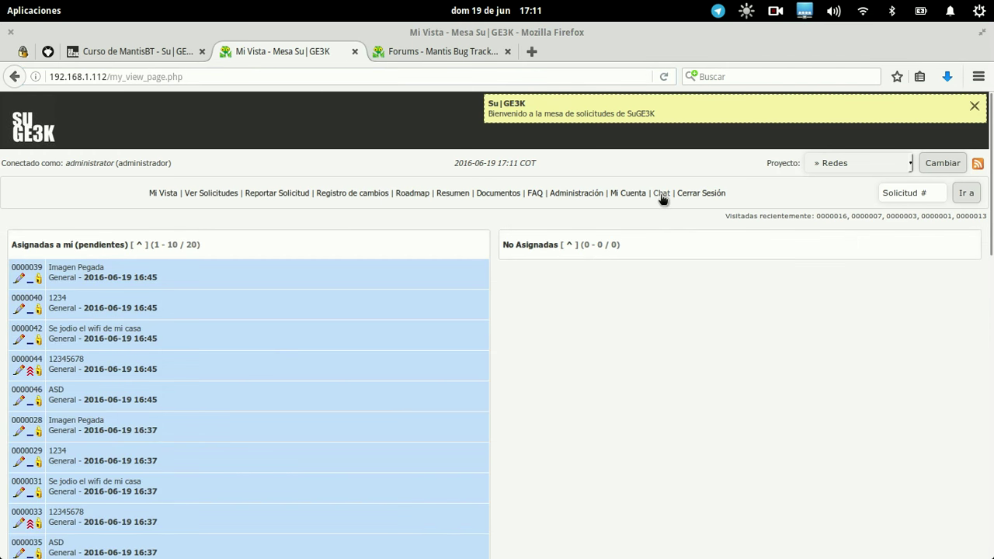
Step: In the terminal, review the DEVELOPER access level and the plugins/Chat/index.html path of the Chat menu entry
{"action": "key", "text": "alt+Tab"}
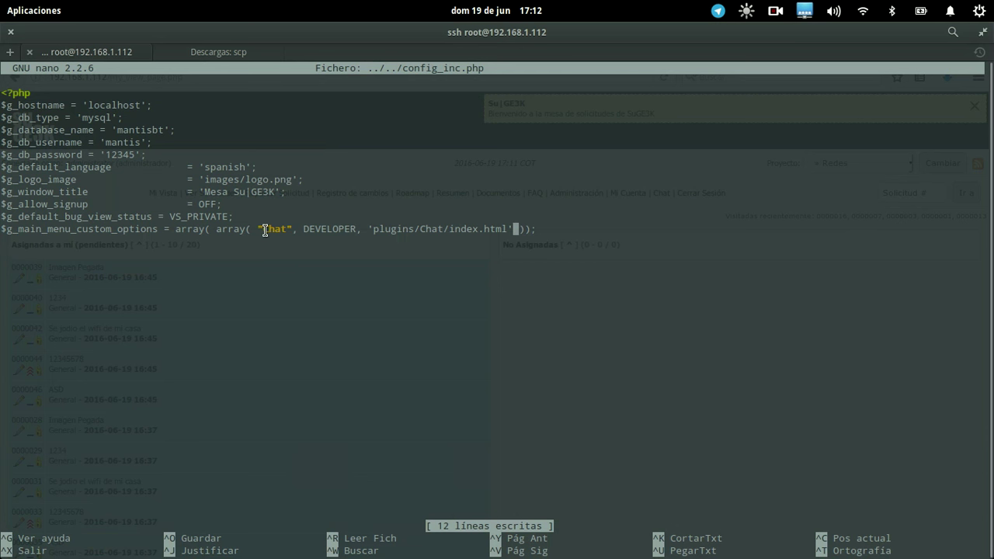
{"action": "left_click_drag", "start_coordinate": [303, 230], "coordinate": [357, 233]}
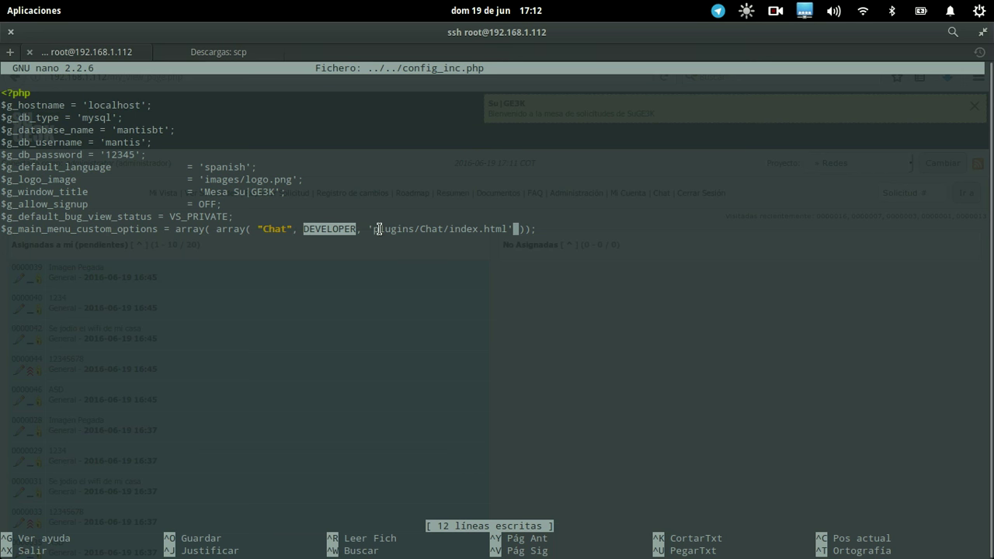
{"action": "left_click_drag", "start_coordinate": [376, 230], "coordinate": [508, 230]}
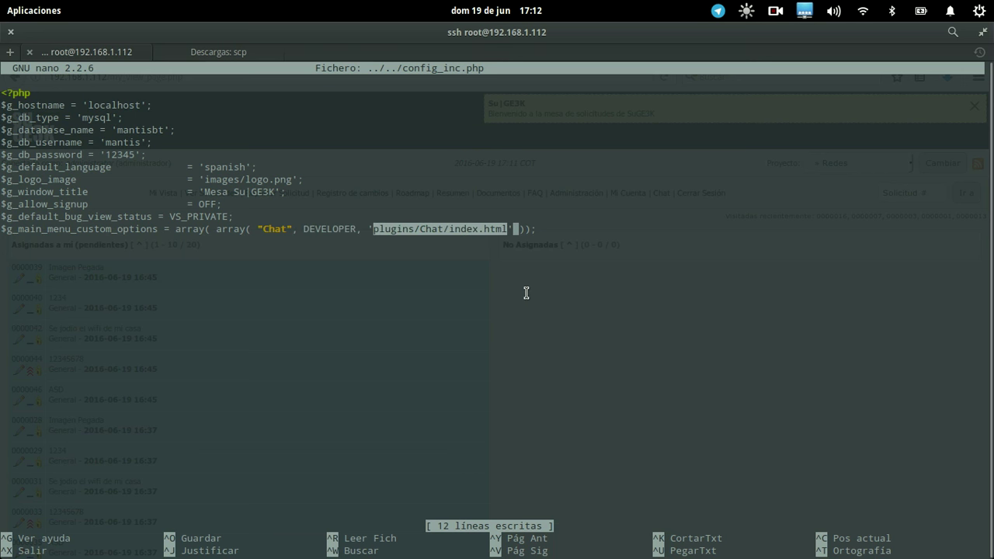
Step: Switch back to Firefox and try to open Chat from the Mantis main menu
{"action": "key", "text": "alt+Tab"}
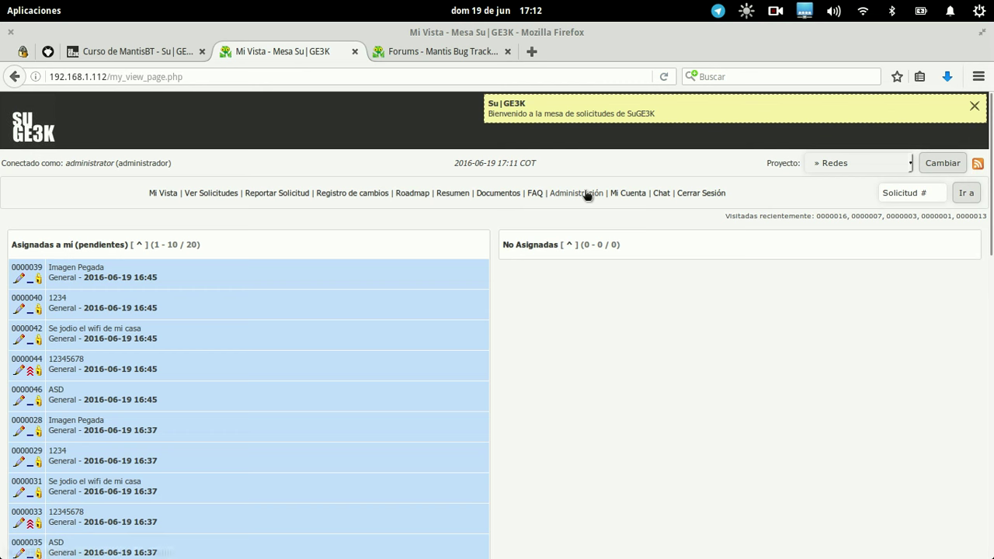
{"action": "left_click", "coordinate": [660, 194]}
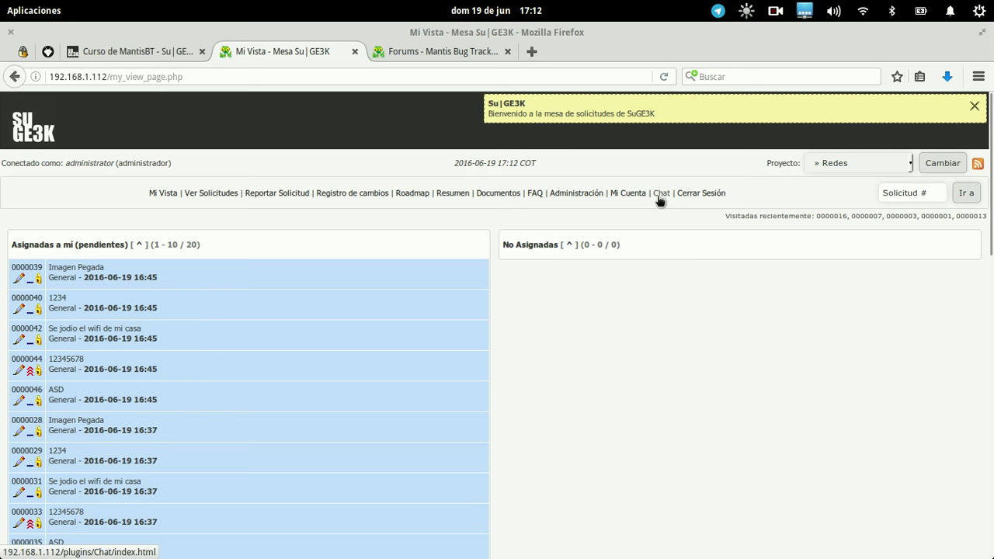
{"action": "left_click", "coordinate": [657, 195]}
{"action": "left_click", "coordinate": [658, 195]}
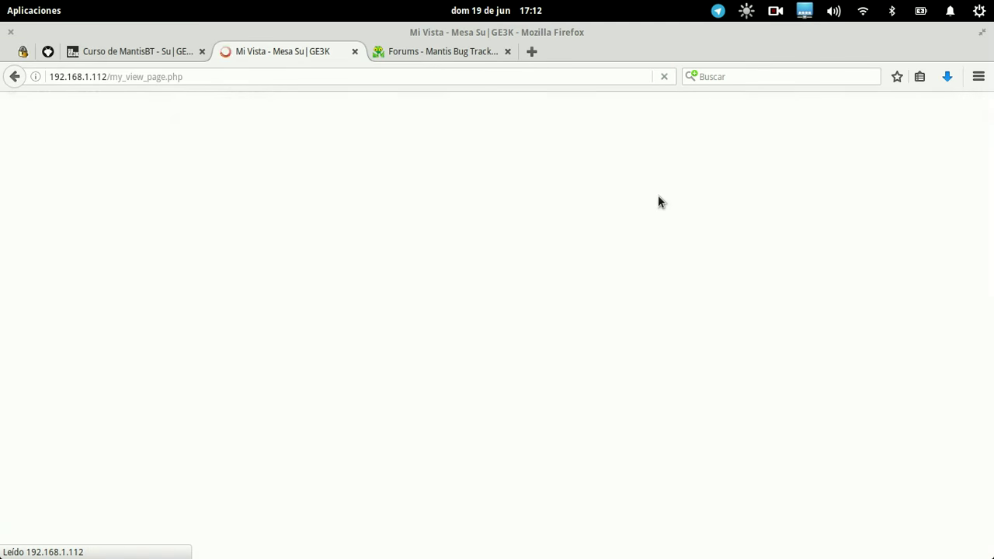
{"action": "left_click", "coordinate": [659, 193]}
{"action": "left_click", "coordinate": [659, 193]}
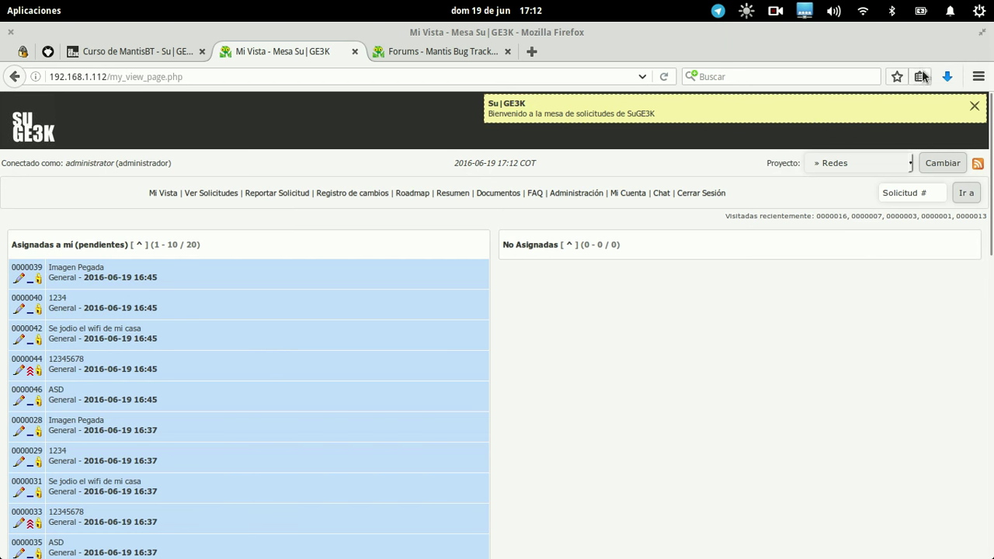
Step: Open the Firefox preferences and look through their sections for the pop-up window settings
{"action": "left_click", "coordinate": [978, 76]}
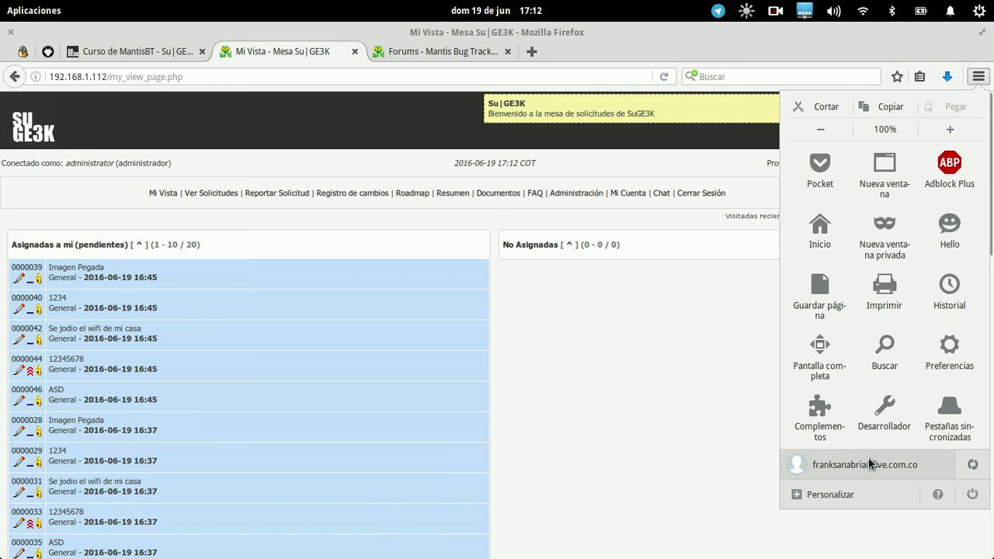
{"action": "left_click", "coordinate": [949, 350]}
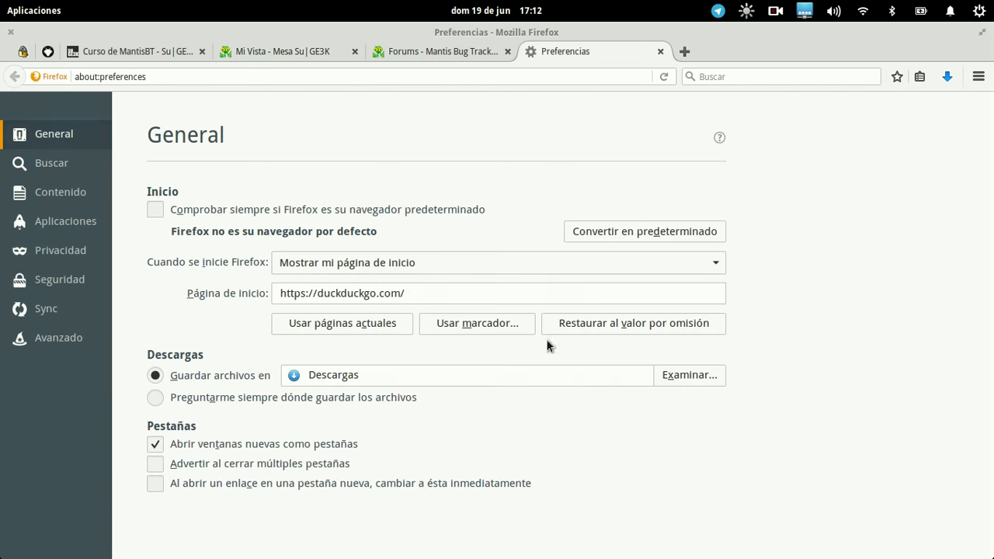
{"action": "left_click", "coordinate": [76, 259]}
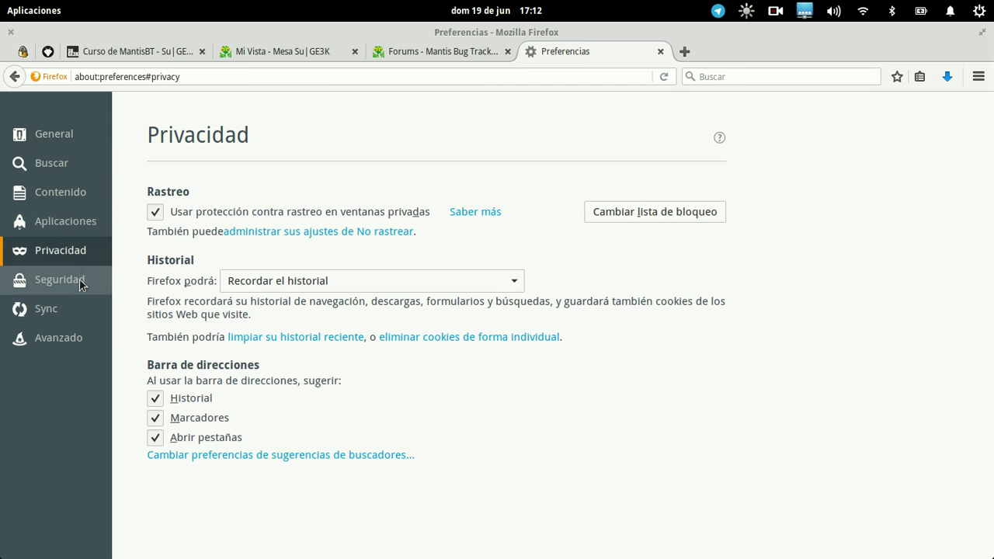
{"action": "left_click", "coordinate": [76, 280]}
{"action": "left_click", "coordinate": [76, 309]}
{"action": "left_click", "coordinate": [76, 283]}
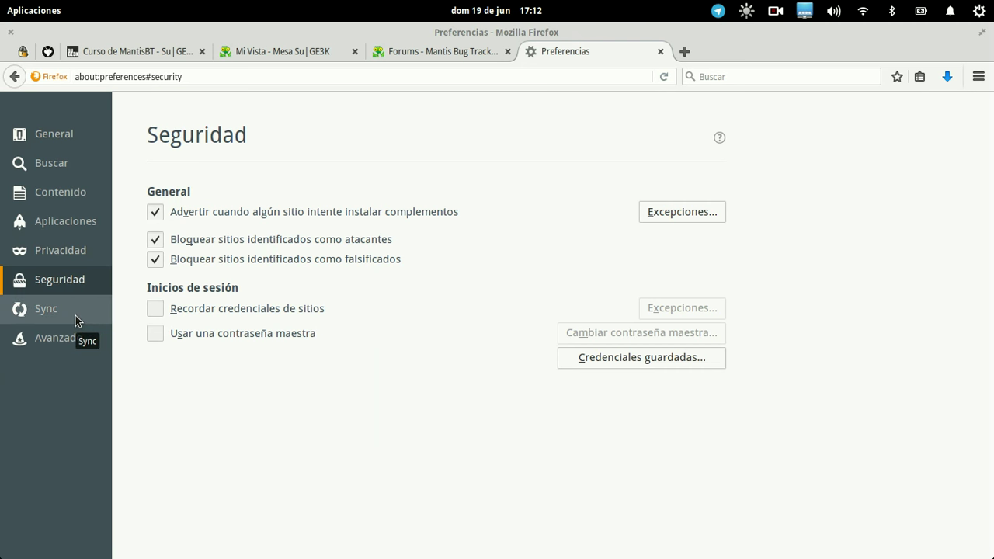
{"action": "left_click", "coordinate": [76, 315]}
{"action": "left_click", "coordinate": [70, 340]}
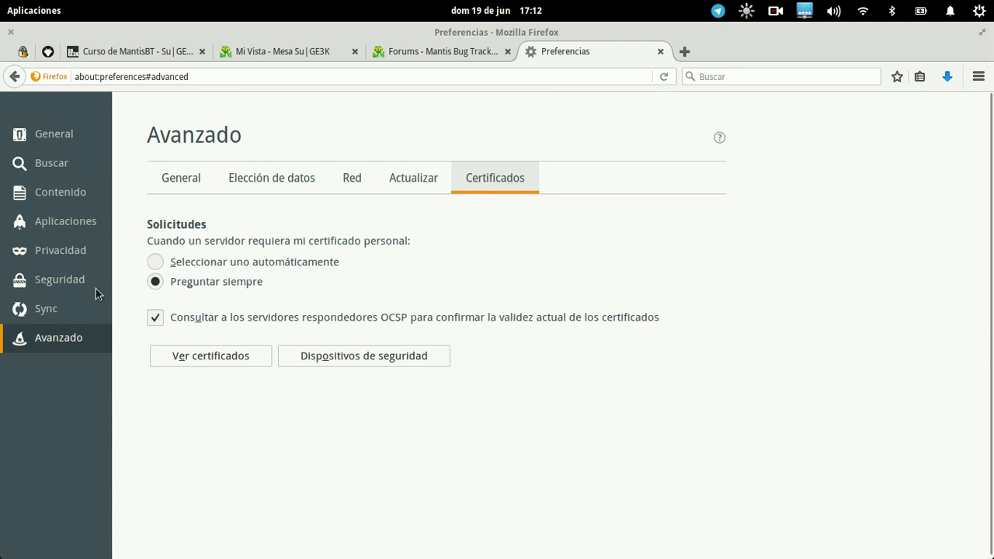
{"action": "left_click", "coordinate": [434, 188]}
{"action": "left_click", "coordinate": [301, 178]}
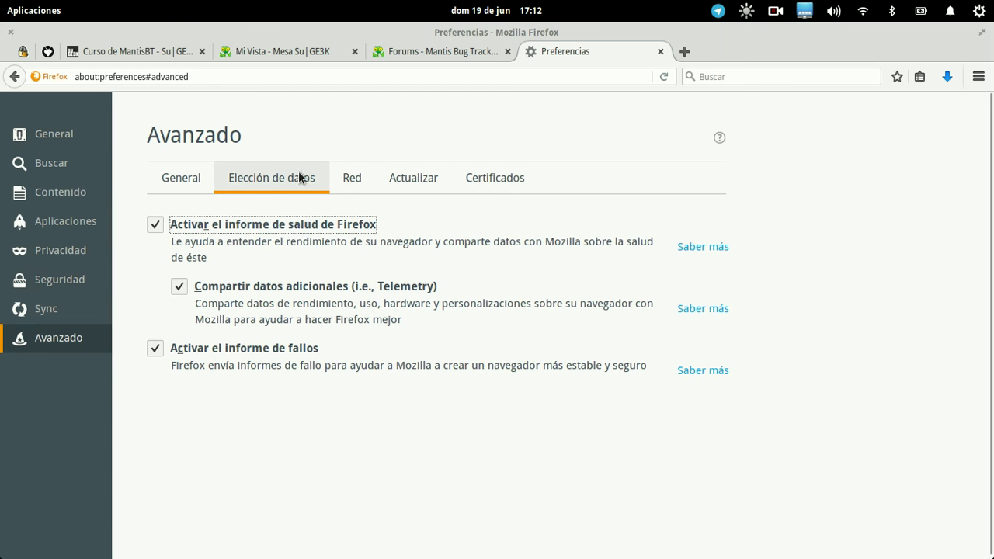
{"action": "left_click", "coordinate": [195, 178]}
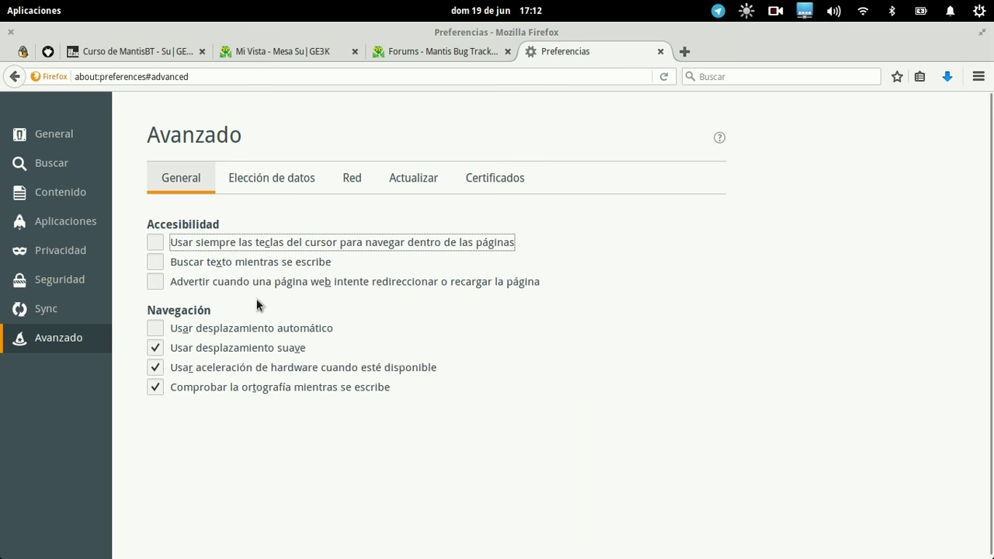
{"action": "left_click", "coordinate": [74, 133]}
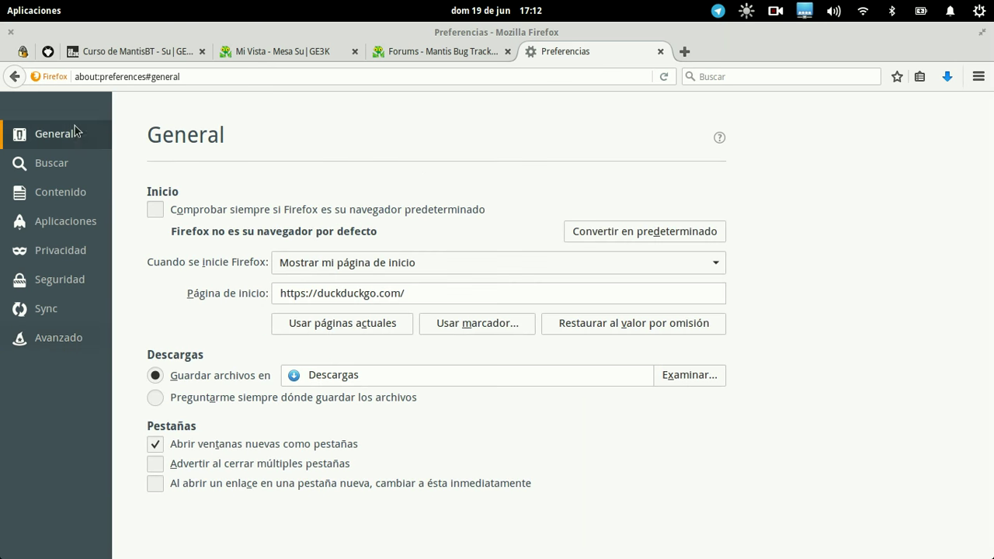
{"action": "left_click", "coordinate": [75, 168]}
Step: Add 192.168.1.112 as an allowed site in the pop-up exceptions under Contenido and save the changes
{"action": "left_click", "coordinate": [78, 194]}
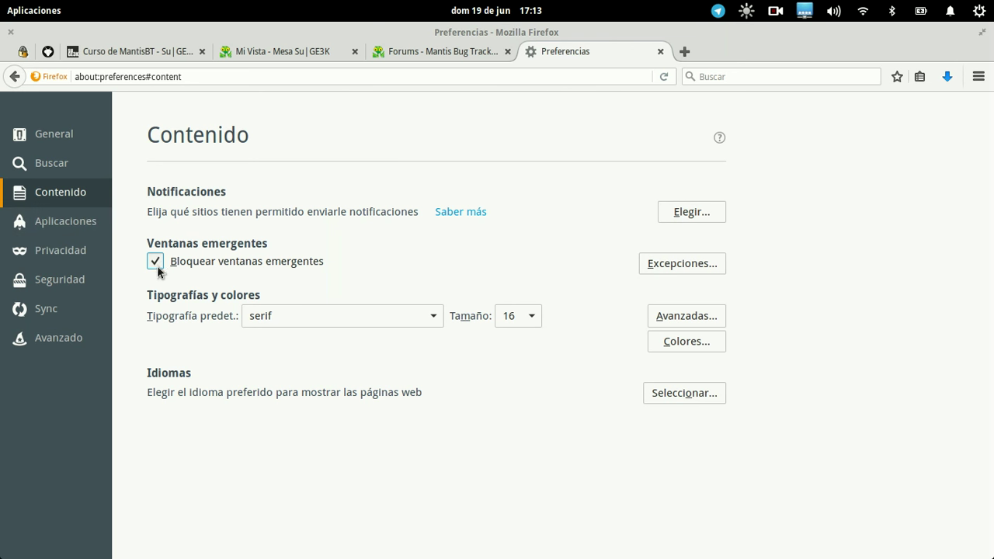
{"action": "left_click", "coordinate": [704, 269]}
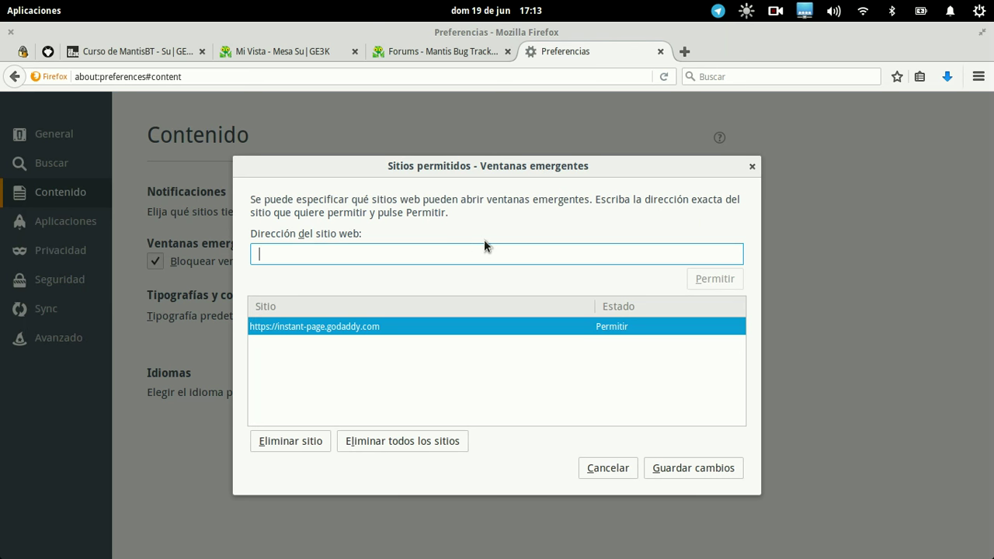
{"action": "type", "text": "192.168.1"}
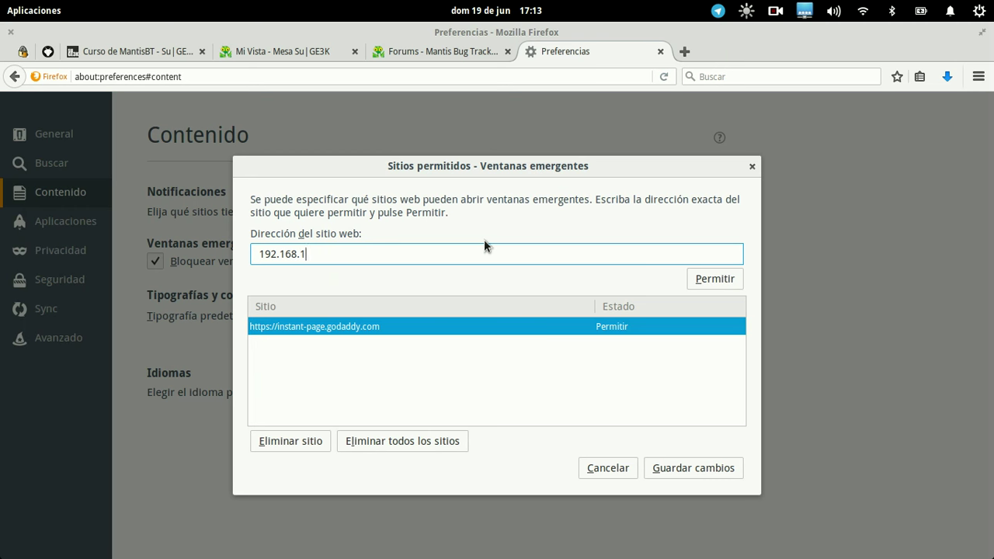
{"action": "type", "text": ".112"}
{"action": "left_click", "coordinate": [713, 278]}
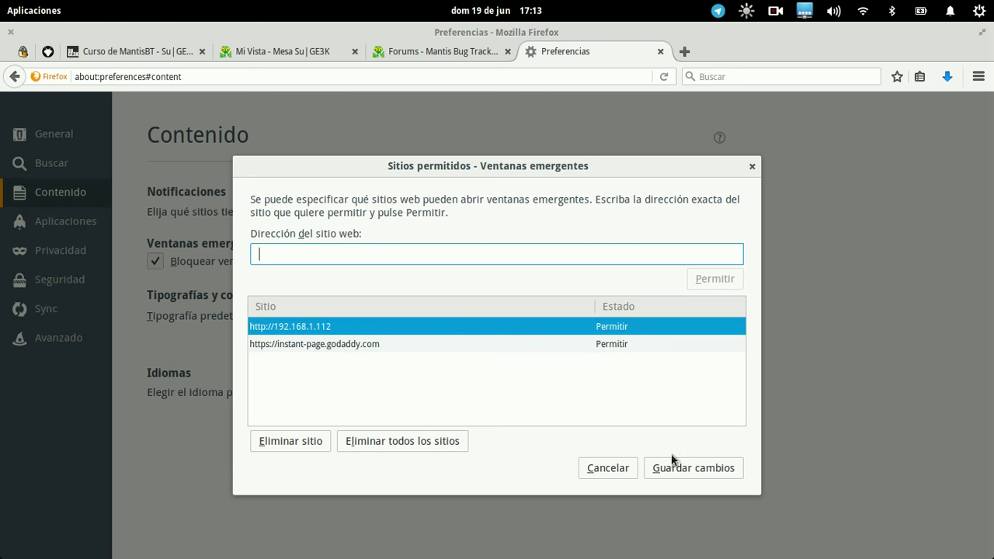
{"action": "left_click", "coordinate": [672, 468]}
Step: Return to the Mantis Mi Vista page and open its Chat
{"action": "left_click", "coordinate": [273, 49]}
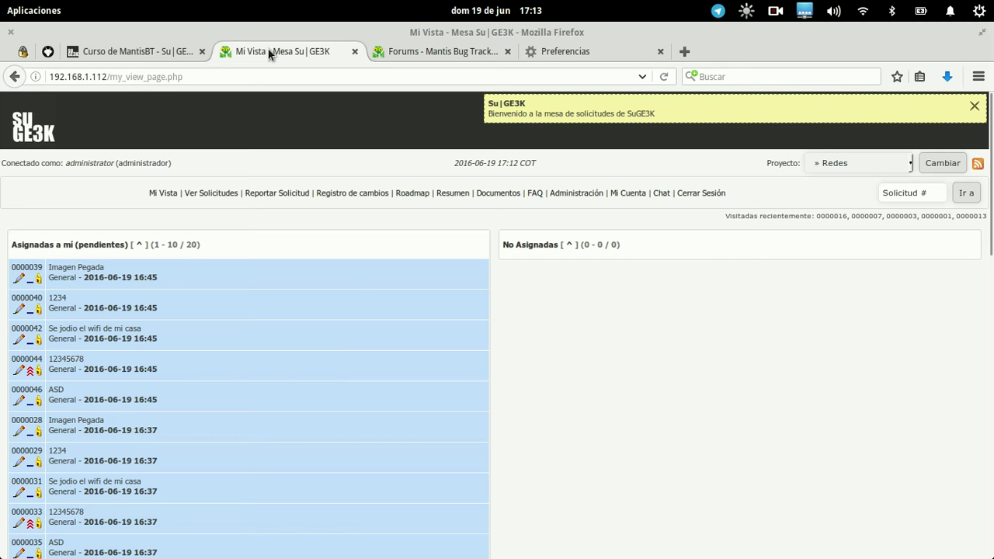
{"action": "left_click", "coordinate": [666, 193]}
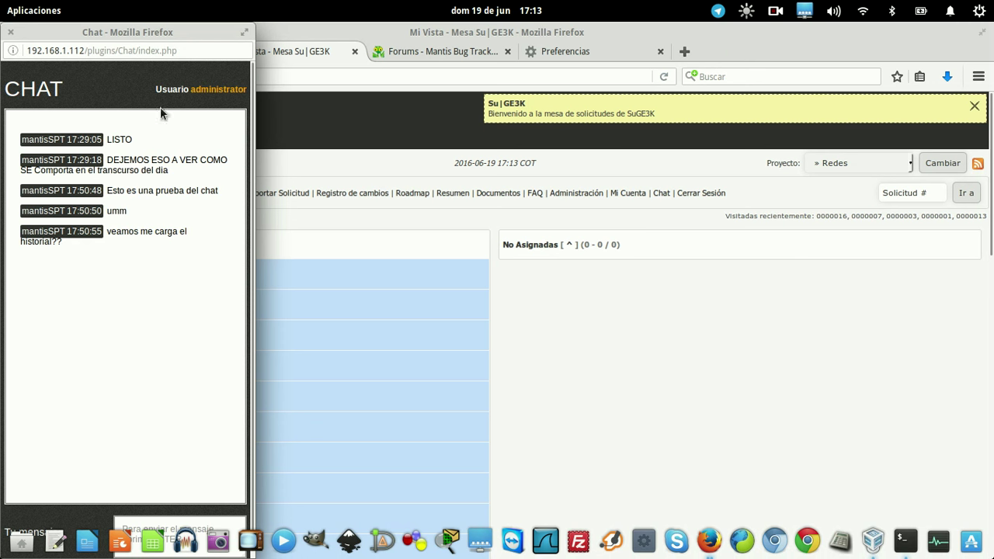
Step: Maximise and restore the Chat window, and reposition it over the Mantis page
{"action": "double_click", "coordinate": [186, 28]}
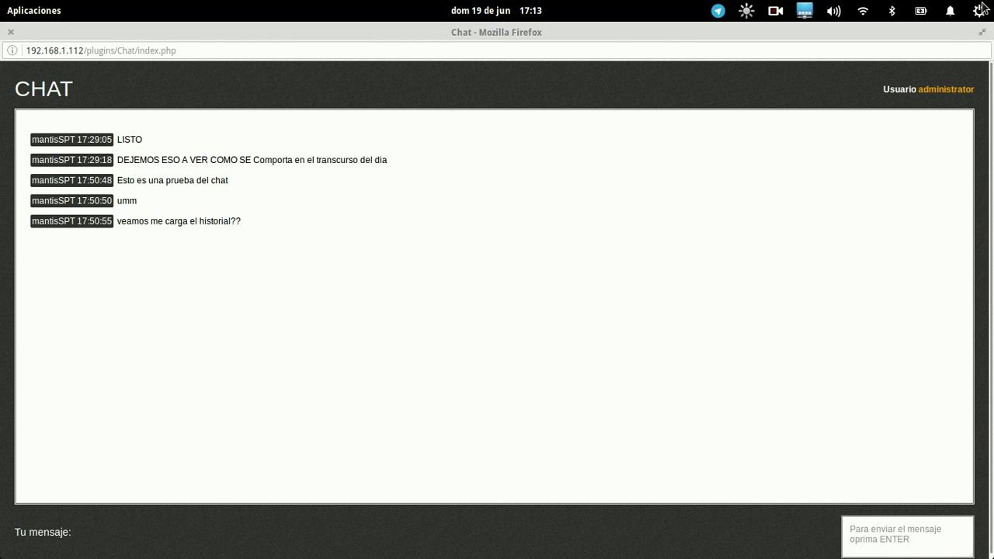
{"action": "left_click", "coordinate": [981, 32]}
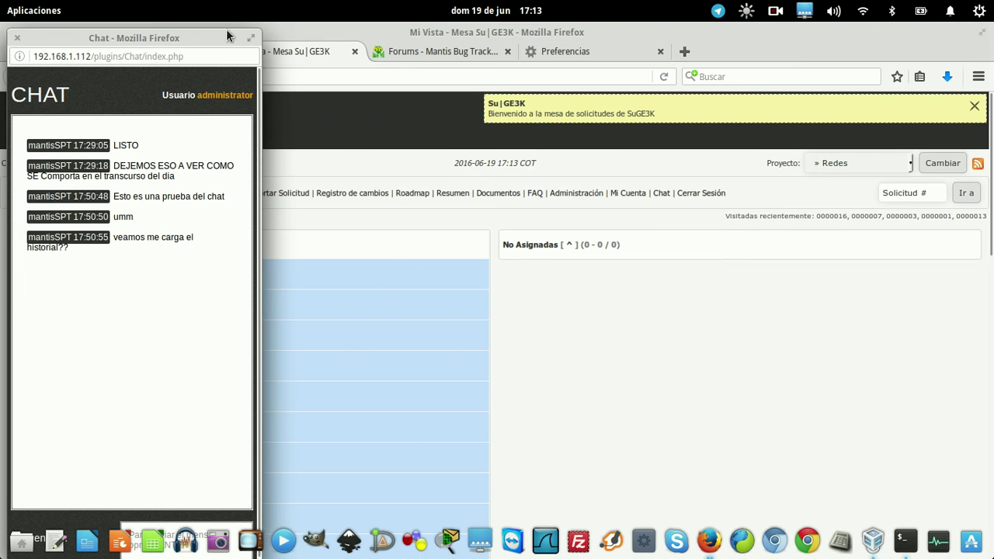
{"action": "left_click_drag", "start_coordinate": [178, 38], "coordinate": [178, 16]}
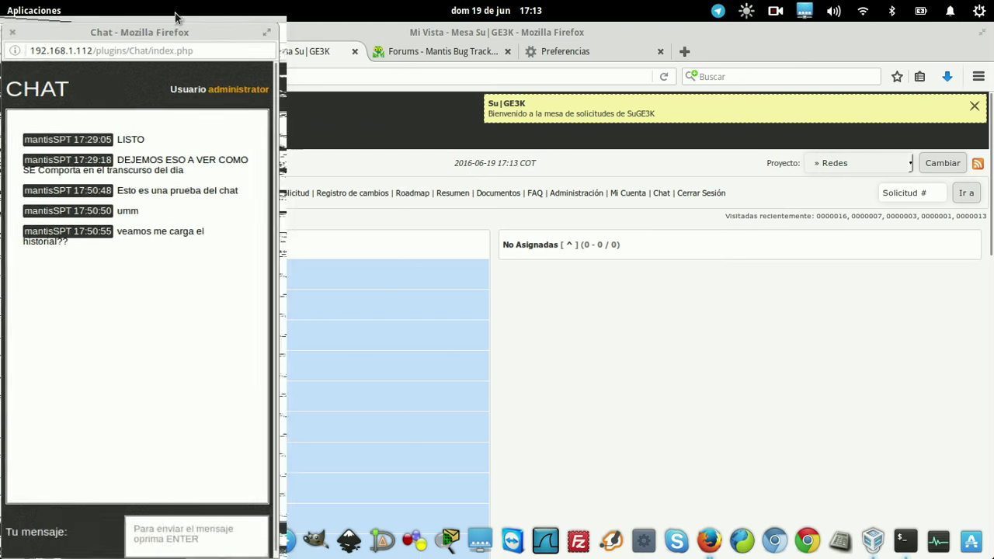
{"action": "double_click", "coordinate": [426, 30]}
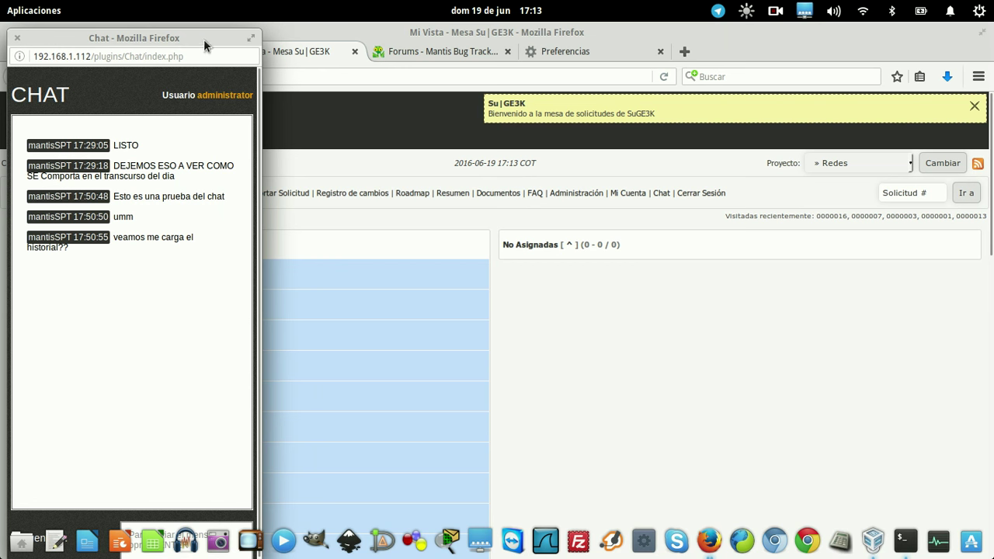
{"action": "left_click_drag", "start_coordinate": [206, 39], "coordinate": [346, 52]}
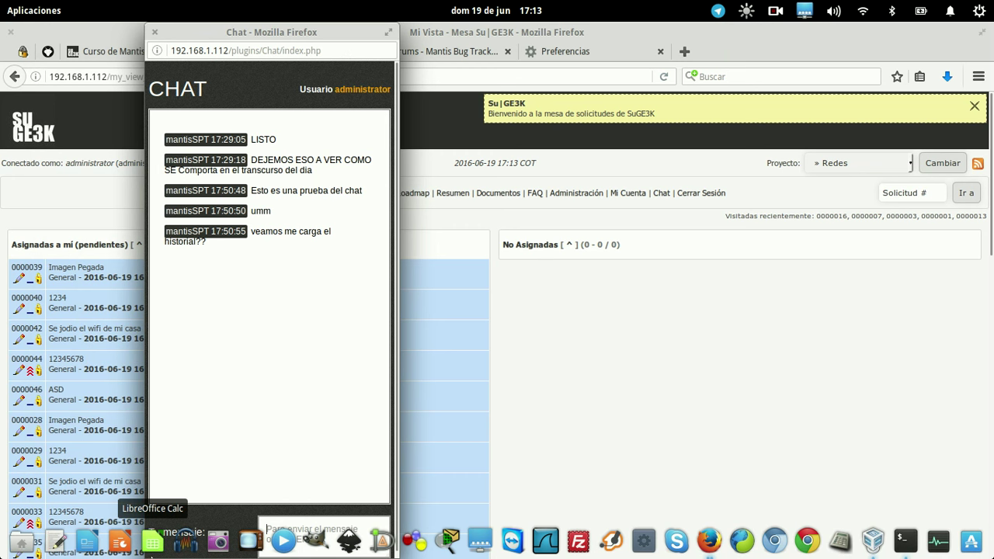
Step: Switch to the SSH terminal, list the Chat plugin folder and open its index.html in nano
{"action": "key", "text": "super+w"}
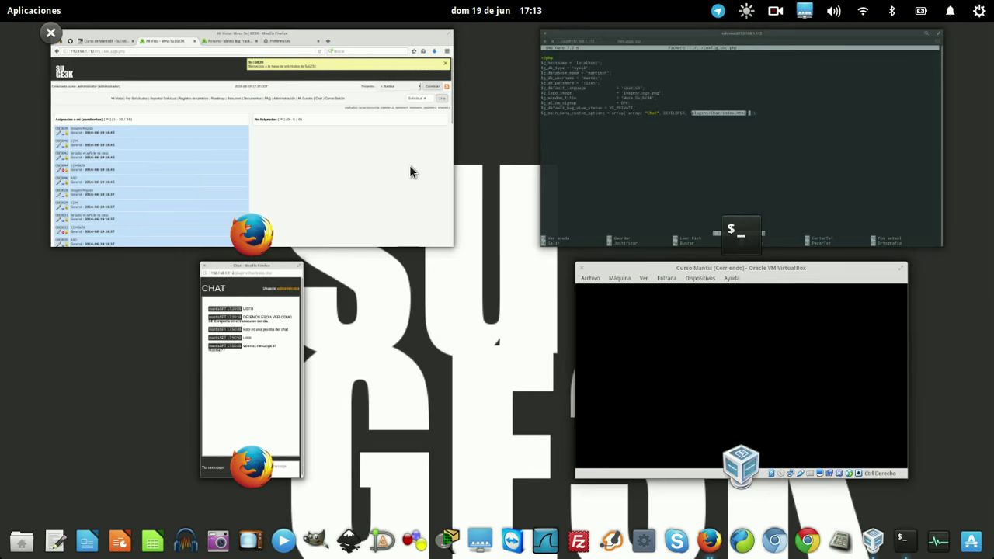
{"action": "left_click", "coordinate": [655, 194]}
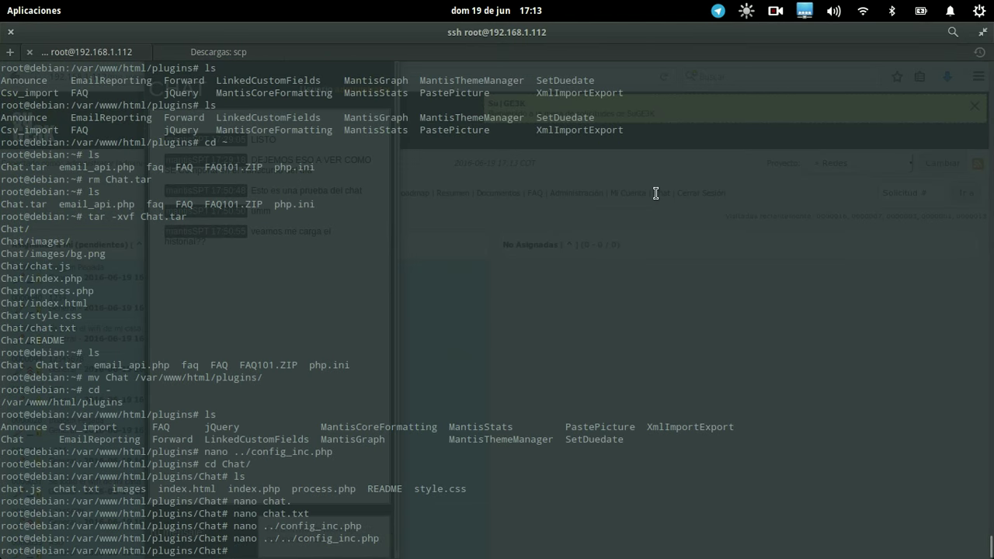
{"action": "type", "text": "ls"}
{"action": "key", "text": "Return"}
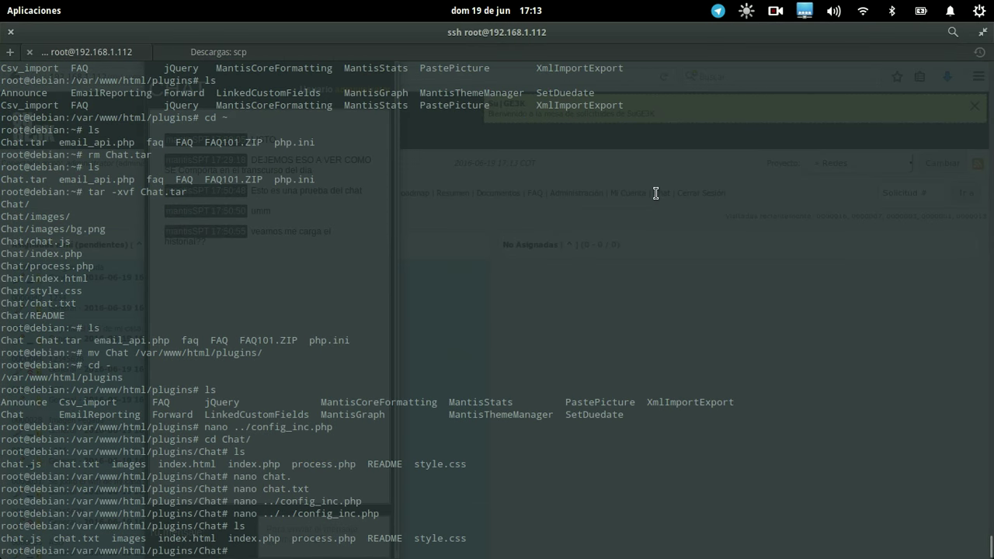
{"action": "type", "text": "nano index.html"}
{"action": "key", "text": "Return"}
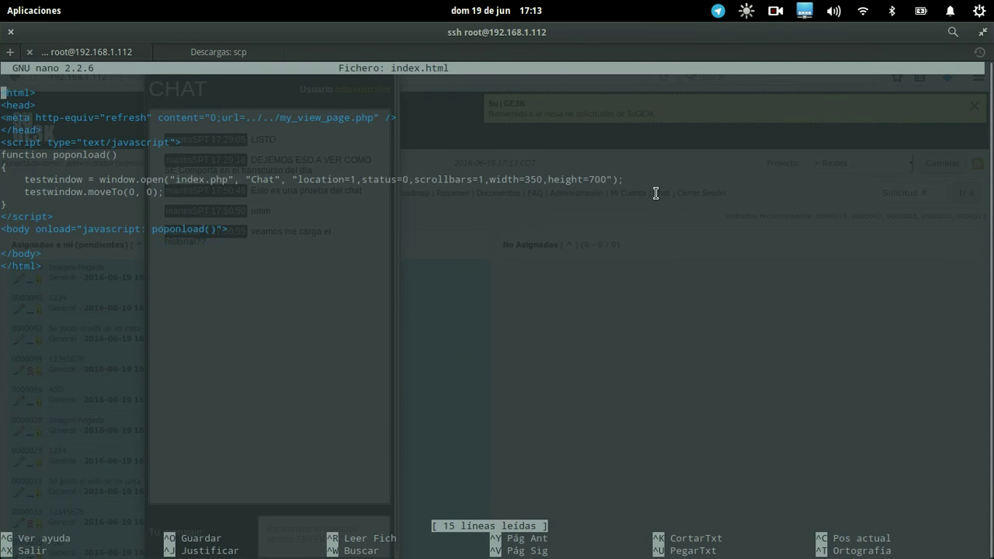
Step: Set the Chat pop-up height to 600 in the window.open line, save index.html, and test Chat from the Mantis page
{"action": "key", "text": "Down"}
{"action": "key", "text": "Down"}
{"action": "key", "text": "Down"}
{"action": "key", "text": "Down"}
{"action": "key", "text": "Down"}
{"action": "key", "text": "Down"}
{"action": "key", "text": "Down"}
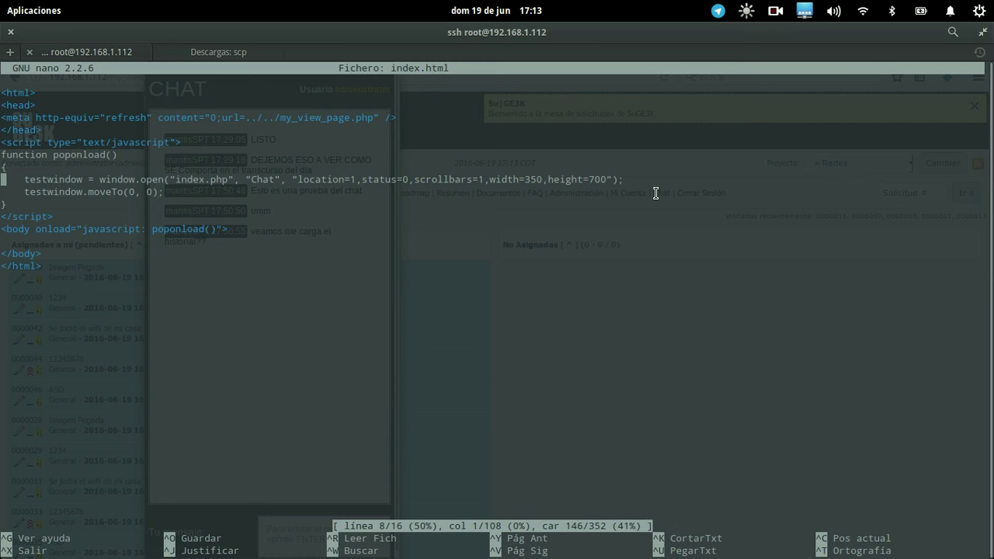
{"action": "key", "text": "End"}
{"action": "key", "text": "Left"}
{"action": "key", "text": "Left"}
{"action": "key", "text": "Left"}
{"action": "key", "text": "Left"}
{"action": "key", "text": "Left"}
{"action": "key", "text": "Left"}
{"action": "key", "text": "Delete"}
{"action": "type", "text": "6"}
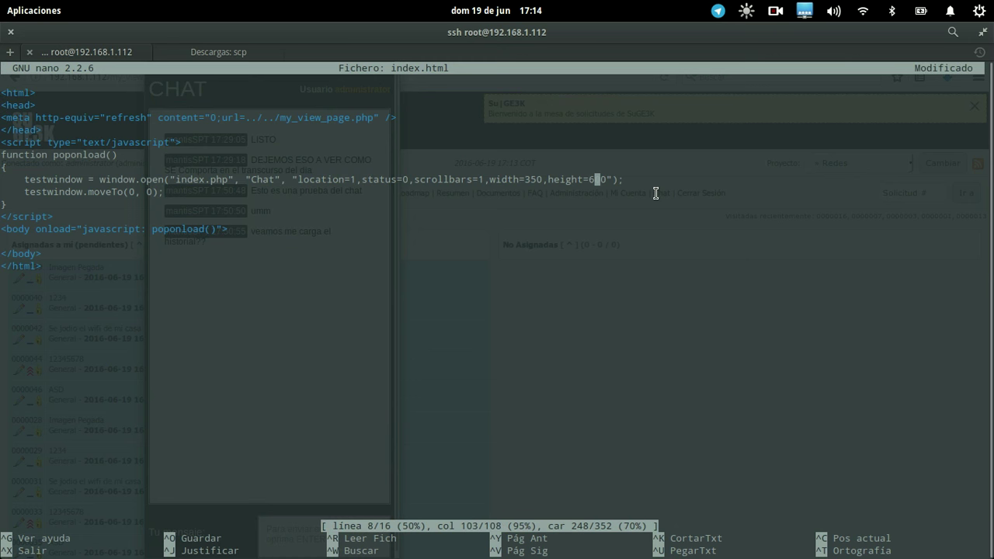
{"action": "key", "text": "ctrl+o"}
{"action": "key", "text": "Return"}
{"action": "key", "text": "ctrl+x"}
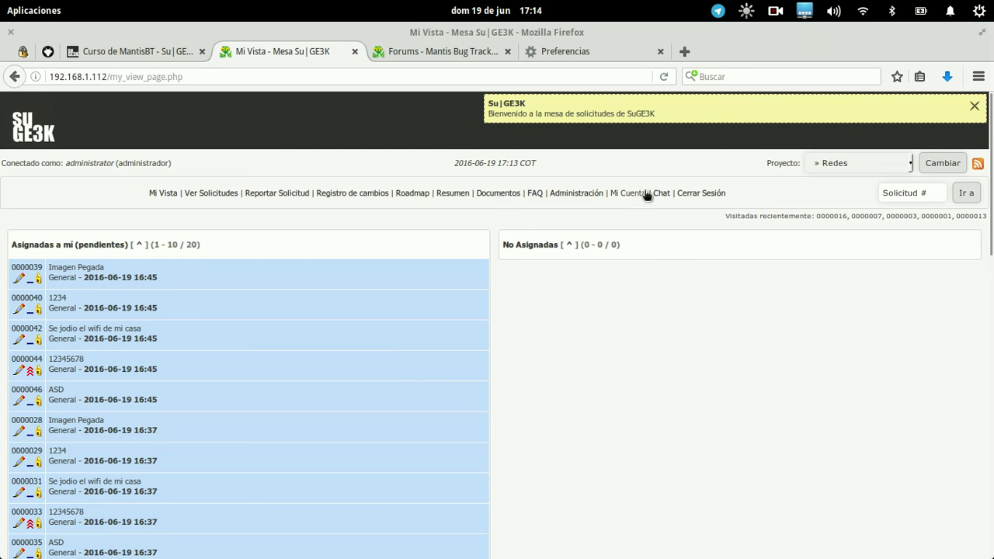
{"action": "left_click", "coordinate": [646, 192]}
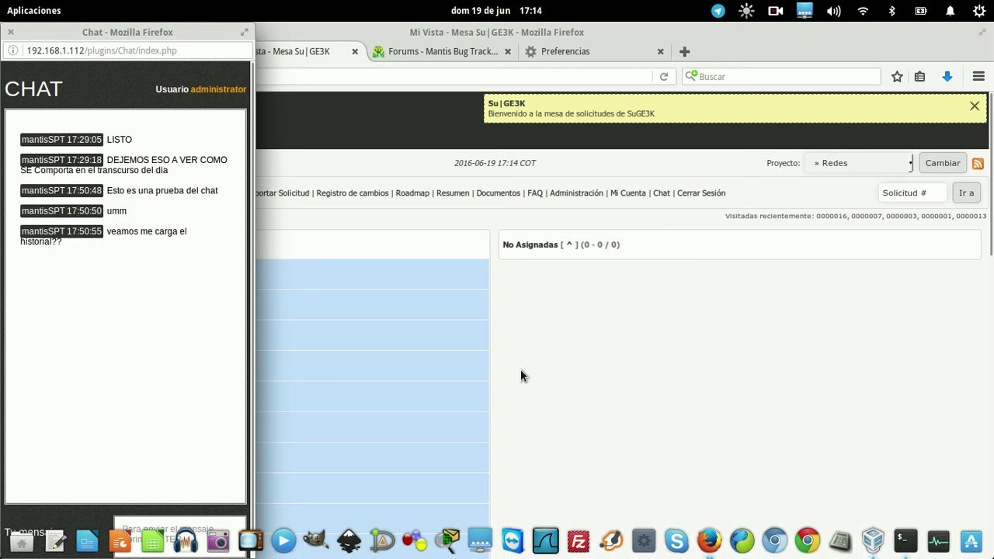
Step: Reopen index.html from the terminal, set the window.open height to 500, and save the file
{"action": "key", "text": "alt+Tab"}
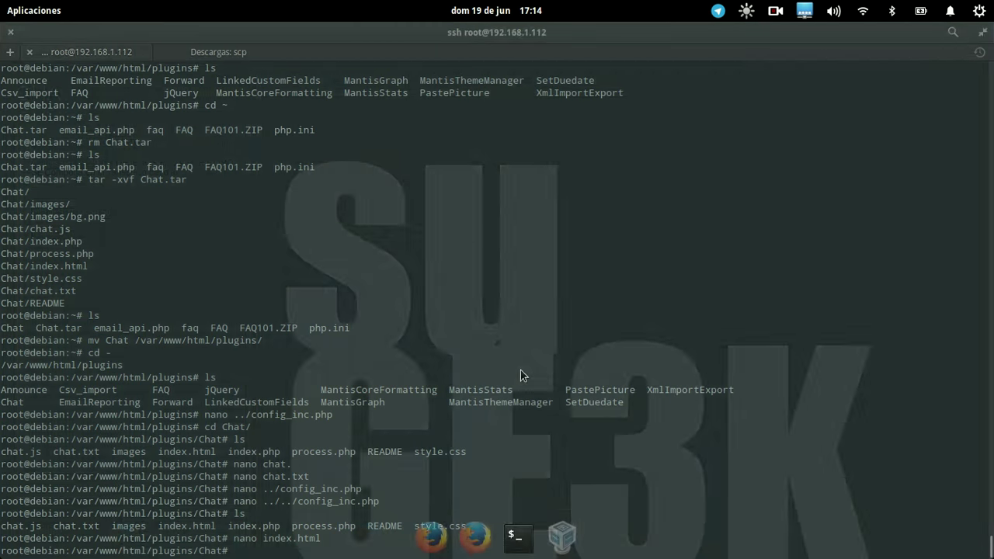
{"action": "key", "text": "Up"}
{"action": "key", "text": "Return"}
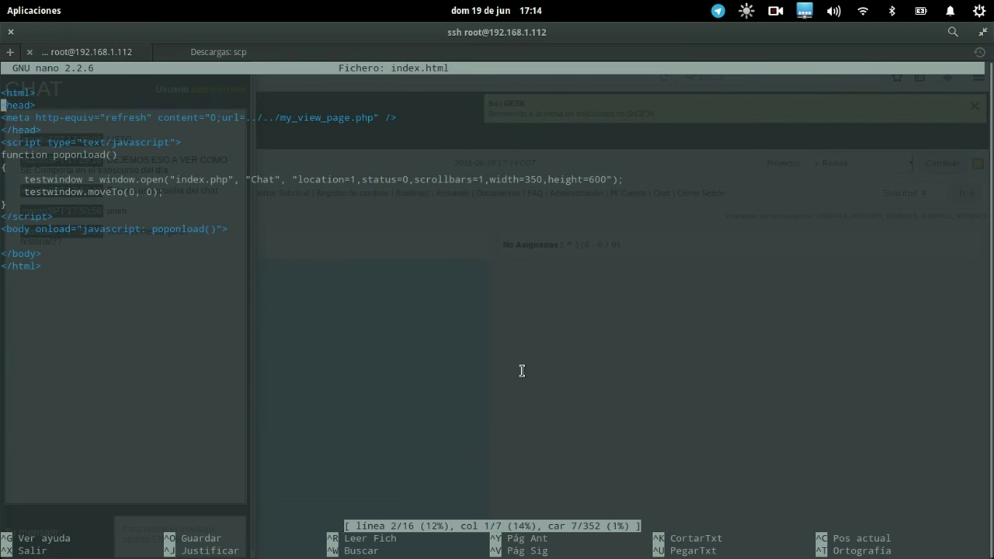
{"action": "key", "text": "Down"}
{"action": "key", "text": "Down"}
{"action": "key", "text": "Down"}
{"action": "key", "text": "Down"}
{"action": "key", "text": "Down"}
{"action": "key", "text": "Down"}
{"action": "key", "text": "End"}
{"action": "key", "text": "Left"}
{"action": "key", "text": "Left"}
{"action": "key", "text": "Left"}
{"action": "key", "text": "Left"}
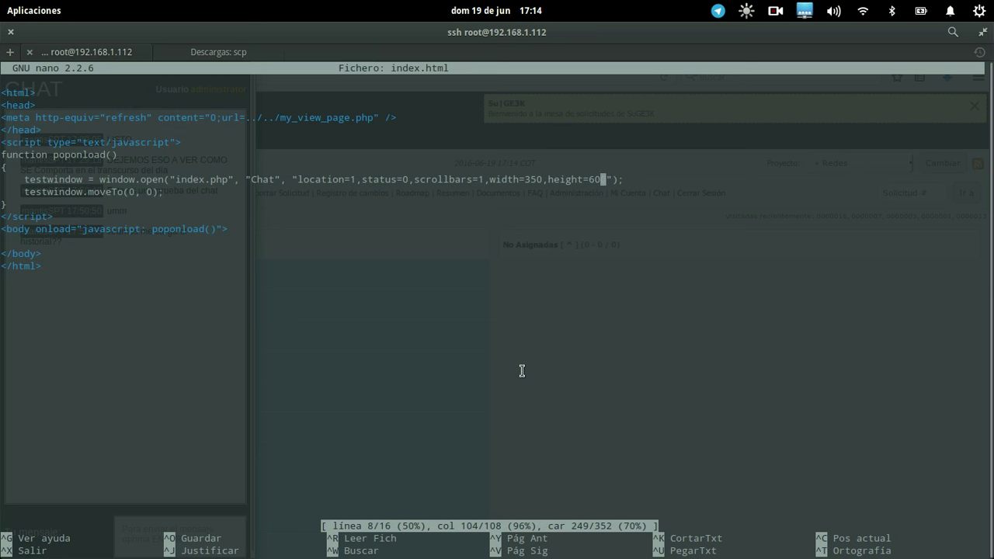
{"action": "key", "text": "Left"}
{"action": "key", "text": "BackSpace"}
{"action": "type", "text": "5"}
{"action": "key", "text": "ctrl+o"}
{"action": "key", "text": "Return"}
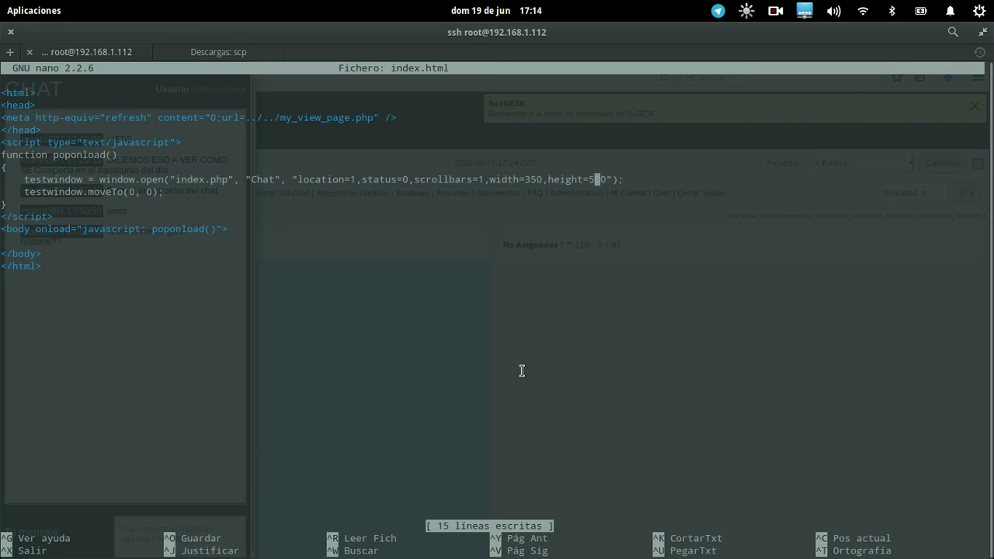
{"action": "key", "text": "Tab"}
{"action": "key", "text": "BackSpace"}
{"action": "key", "text": "ctrl+o"}
{"action": "key", "text": "Return"}
{"action": "key", "text": "ctrl+x"}
Step: Reload and close the old Chat window, and open Chat again from the Mantis page
{"action": "key", "text": "alt+Tab"}
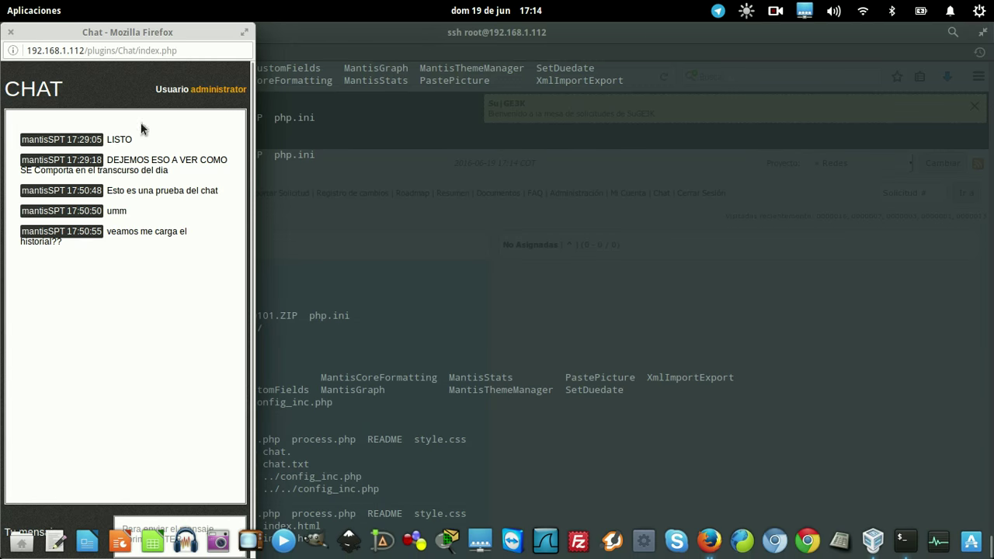
{"action": "right_click", "coordinate": [101, 94]}
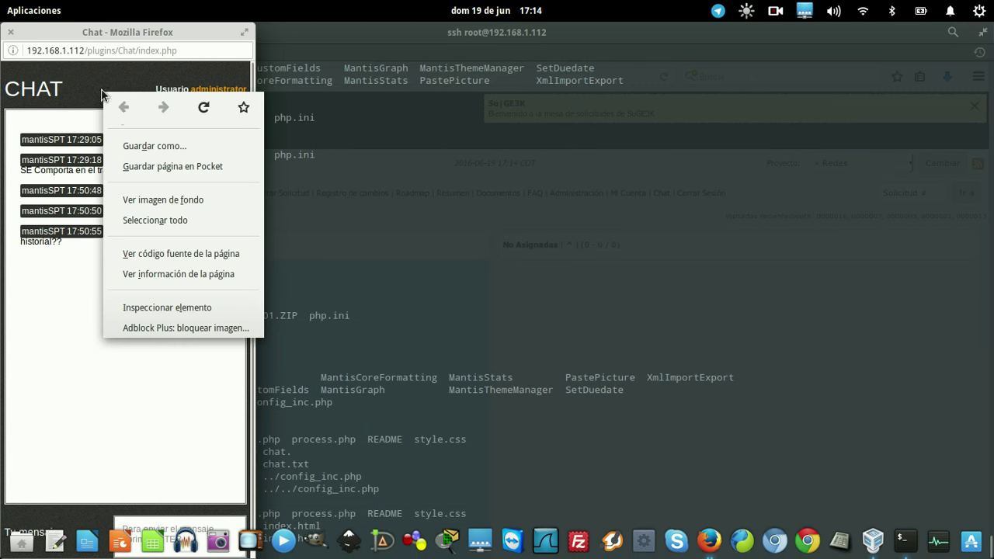
{"action": "left_click", "coordinate": [202, 104]}
{"action": "left_click", "coordinate": [11, 32]}
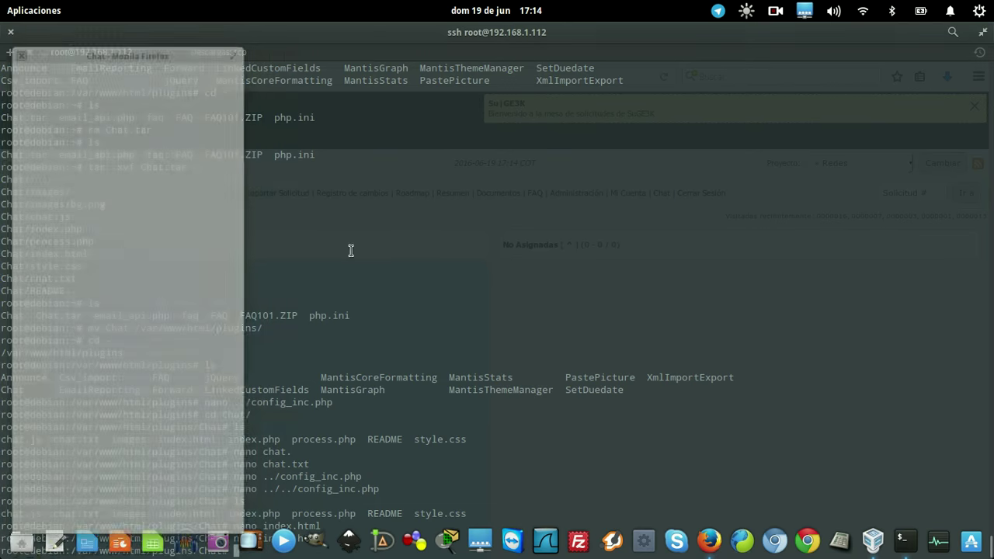
{"action": "left_click", "coordinate": [661, 194]}
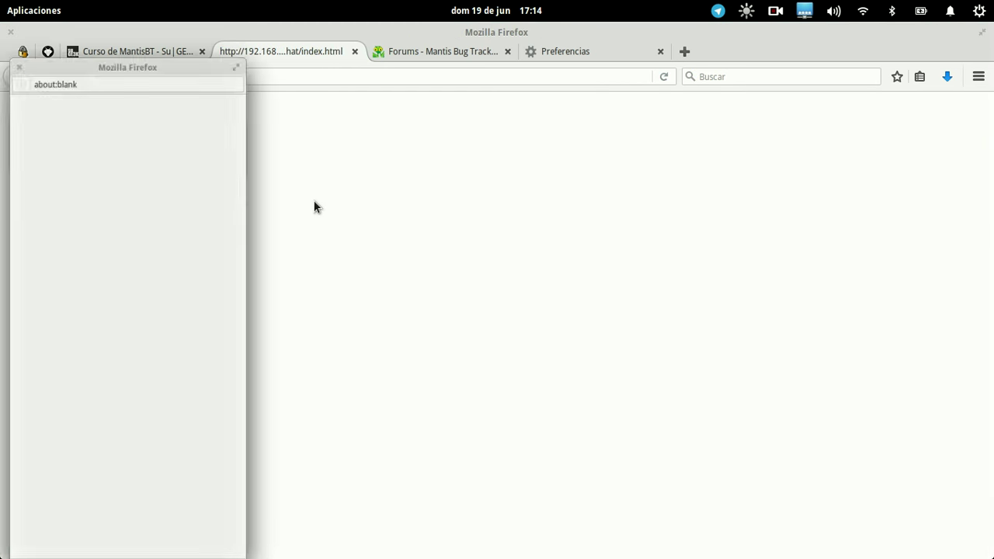
Step: Open the Chat plugin's index.php in nano and search it for "height" and "width"
{"action": "key", "text": "alt+Tab"}
{"action": "key", "text": "alt+Tab"}
{"action": "key", "text": "alt+Tab"}
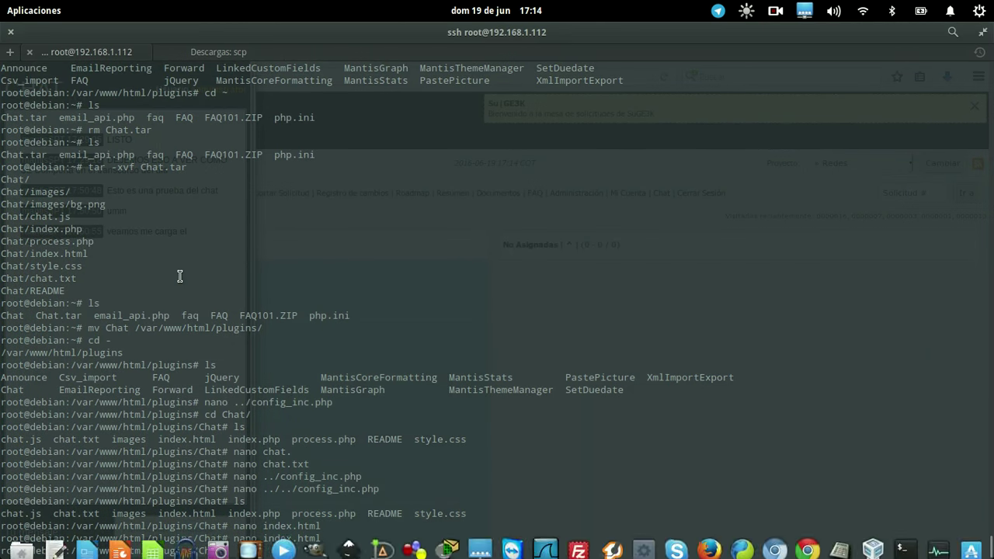
{"action": "type", "text": "nano in"}
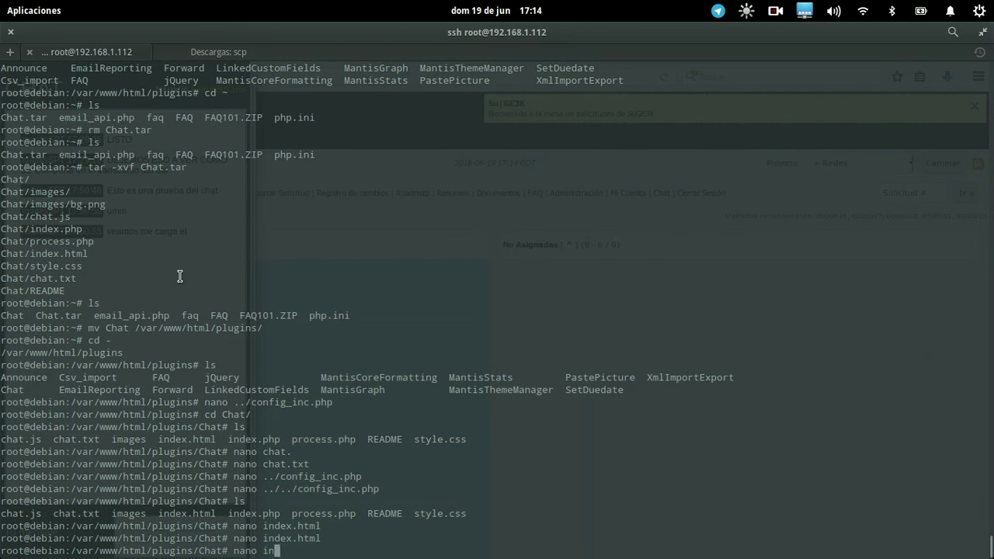
{"action": "type", "text": "dex.php"}
{"action": "key", "text": "Return"}
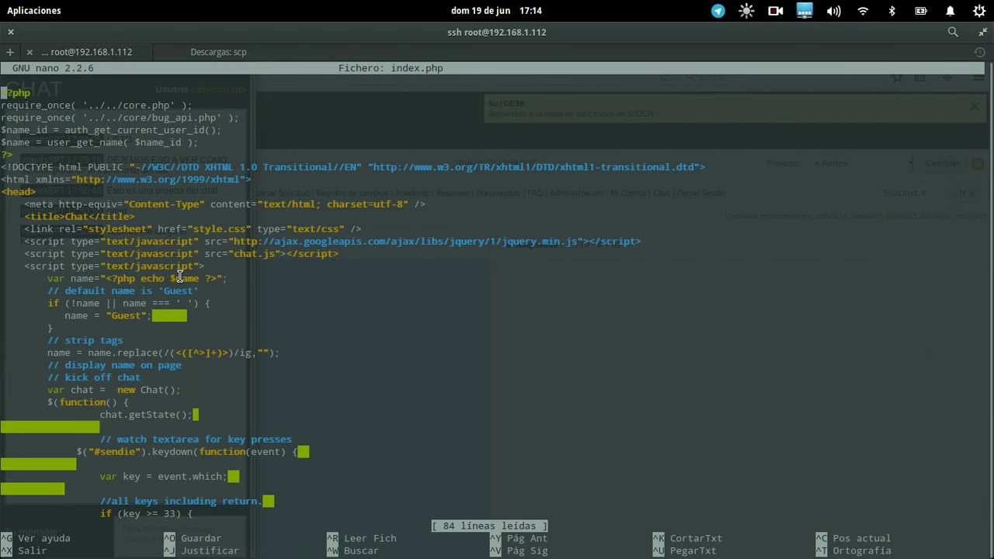
{"action": "key", "text": "ctrl+w"}
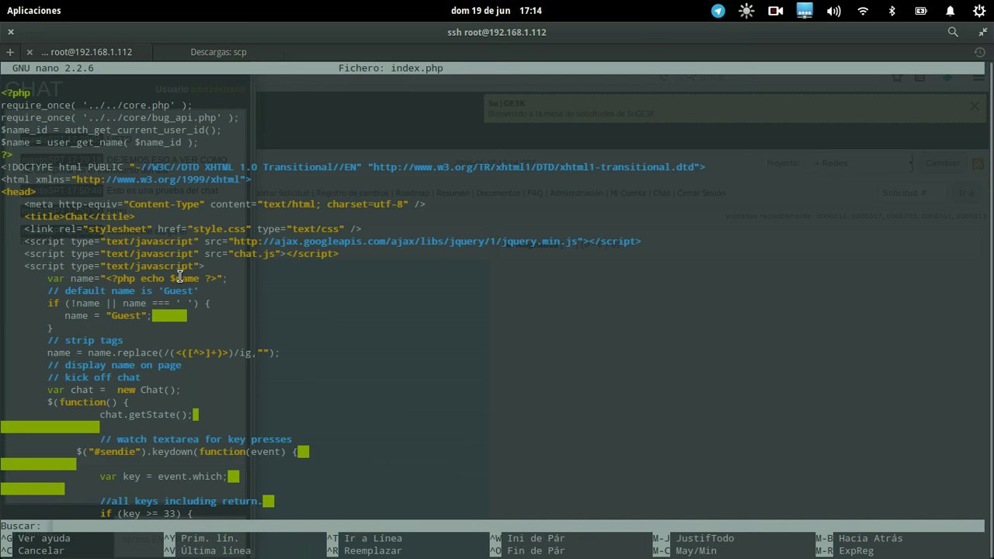
{"action": "type", "text": "height"}
{"action": "key", "text": "Return"}
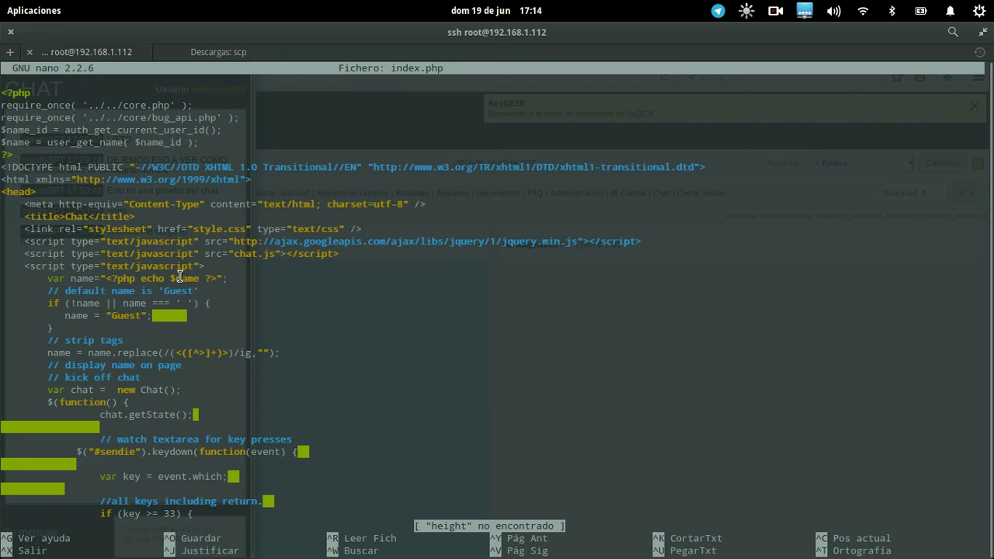
{"action": "key", "text": "ctrl+w"}
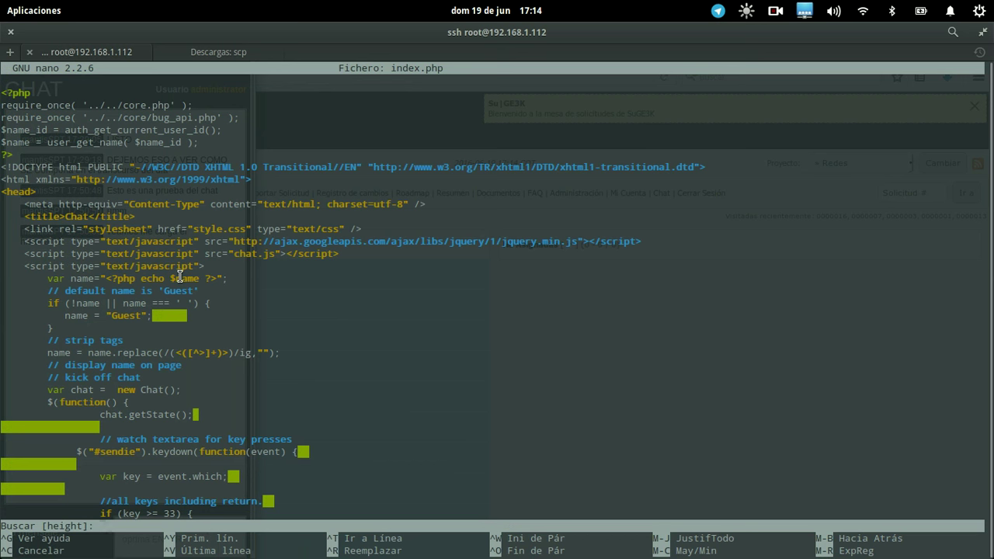
{"action": "type", "text": "wit"}
{"action": "key", "text": "BackSpace"}
{"action": "type", "text": "dth"}
{"action": "key", "text": "Return"}
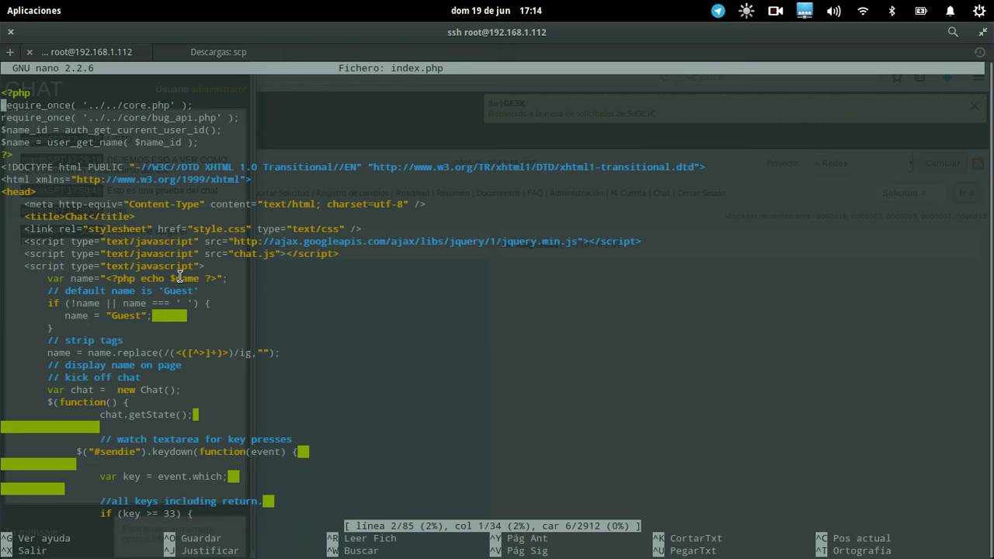
Step: Read through index.php to its end for window size settings, and close the file without changes
{"action": "key", "text": "Down"}
{"action": "key", "text": "Down"}
{"action": "key", "text": "Down"}
{"action": "key", "text": "Down"}
{"action": "key", "text": "Down"}
{"action": "key", "text": "Down"}
{"action": "key", "text": "Down"}
{"action": "key", "text": "Down"}
{"action": "key", "text": "Down"}
{"action": "key", "text": "Down"}
{"action": "key", "text": "Down"}
{"action": "key", "text": "Down"}
{"action": "key", "text": "Down"}
{"action": "key", "text": "Down"}
{"action": "key", "text": "Down"}
{"action": "key", "text": "Down"}
{"action": "key", "text": "Down"}
{"action": "key", "text": "Down"}
{"action": "key", "text": "Down"}
{"action": "key", "text": "Down"}
{"action": "key", "text": "Down"}
{"action": "key", "text": "Down"}
{"action": "key", "text": "Down"}
{"action": "key", "text": "Down"}
{"action": "key", "text": "Down"}
{"action": "key", "text": "Down"}
{"action": "key", "text": "Down"}
{"action": "key", "text": "Down"}
{"action": "key", "text": "Down"}
{"action": "key", "text": "Down"}
{"action": "key", "text": "Down"}
{"action": "key", "text": "Down"}
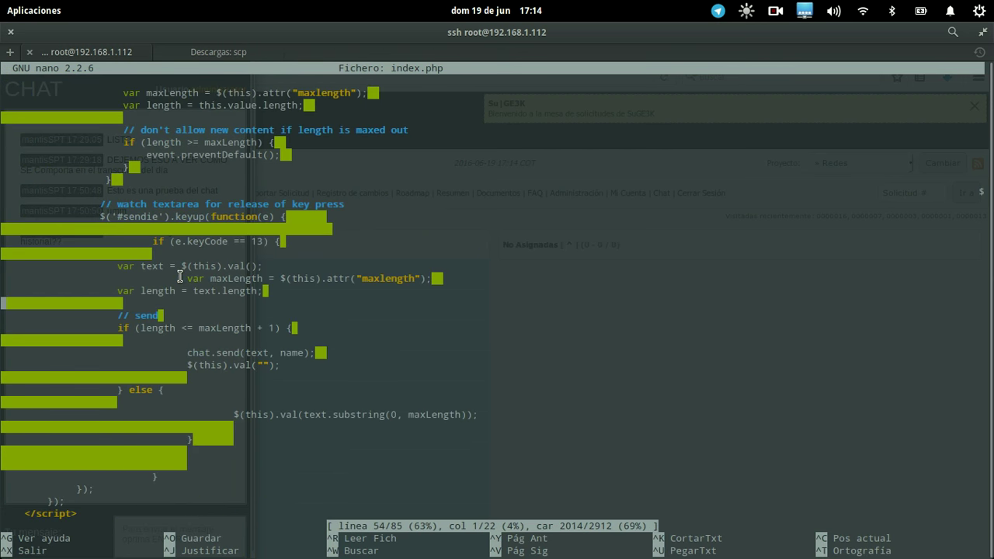
{"action": "key", "text": "Down"}
{"action": "key", "text": "Down"}
{"action": "key", "text": "Down"}
{"action": "key", "text": "Down"}
{"action": "key", "text": "Down"}
{"action": "key", "text": "Down"}
{"action": "key", "text": "Down"}
{"action": "key", "text": "Down"}
{"action": "key", "text": "Down"}
{"action": "key", "text": "Down"}
{"action": "key", "text": "Down"}
{"action": "key", "text": "Down"}
{"action": "key", "text": "Down"}
{"action": "key", "text": "Down"}
{"action": "key", "text": "Down"}
{"action": "key", "text": "Down"}
{"action": "key", "text": "Down"}
{"action": "key", "text": "Down"}
{"action": "key", "text": "Down"}
{"action": "key", "text": "Down"}
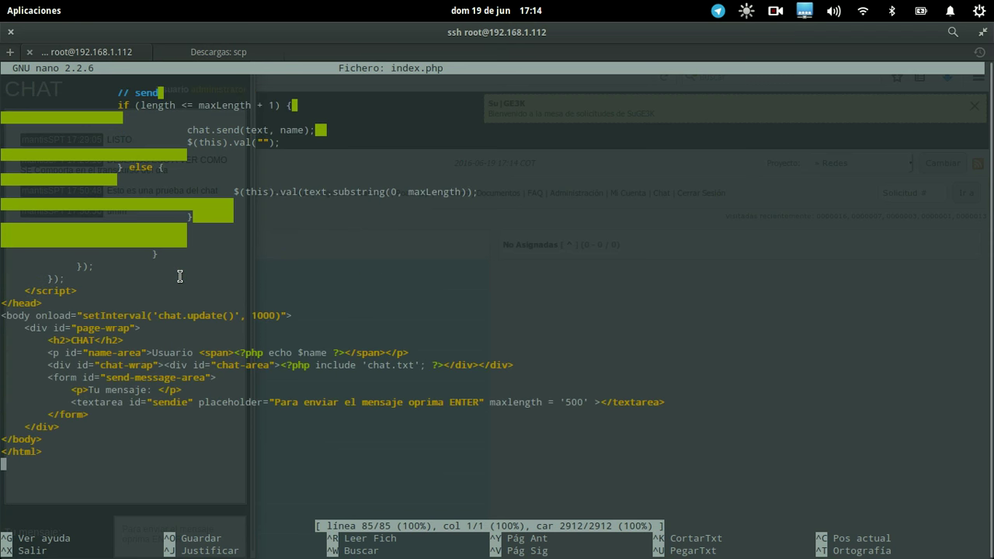
{"action": "key", "text": "ctrl+x"}
Step: Reopen index.html in nano, check the width and height values in its window.open line, and exit without changes
{"action": "key", "text": "Up"}
{"action": "key", "text": "Up"}
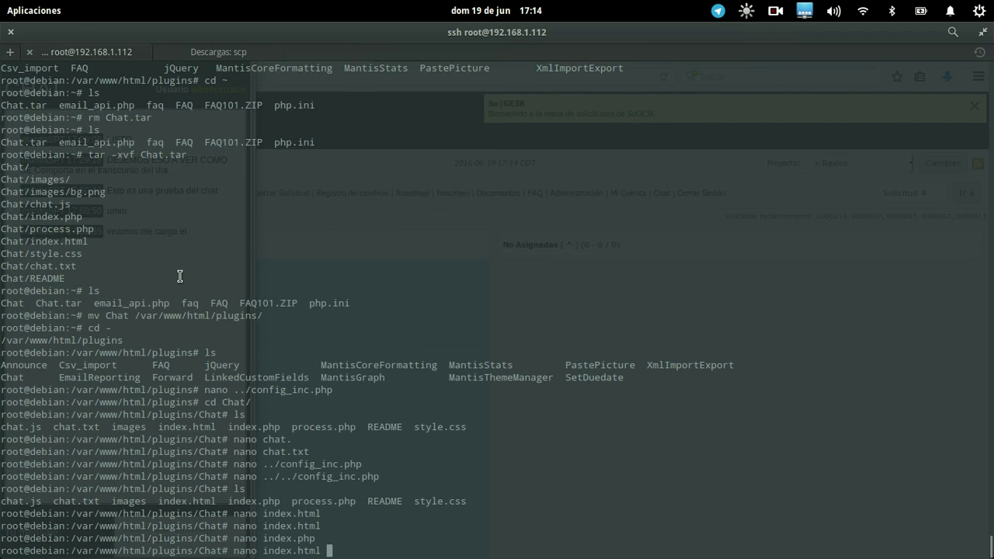
{"action": "key", "text": "Return"}
{"action": "key", "text": "Down"}
{"action": "key", "text": "Down"}
{"action": "key", "text": "Down"}
{"action": "key", "text": "Down"}
{"action": "key", "text": "Down"}
{"action": "key", "text": "Down"}
{"action": "key", "text": "Down"}
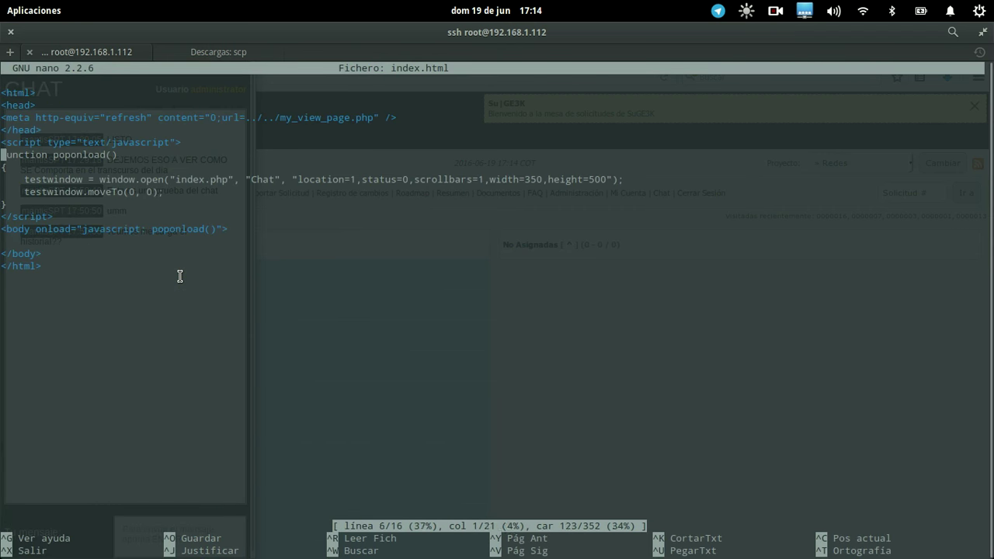
{"action": "key", "text": "End"}
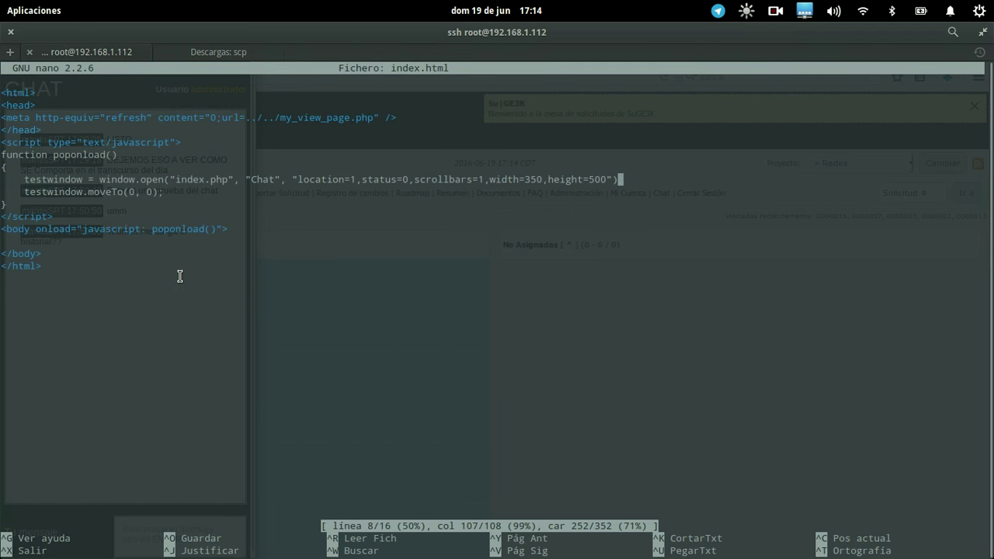
{"action": "key", "text": "Left"}
{"action": "key", "text": "Left"}
{"action": "key", "text": "Left"}
{"action": "key", "text": "Left"}
{"action": "key", "text": "Left"}
{"action": "key", "text": "Left"}
{"action": "key", "text": "Left"}
{"action": "key", "text": "Left"}
{"action": "key", "text": "Left"}
{"action": "key", "text": "Left"}
{"action": "key", "text": "Left"}
{"action": "key", "text": "Left"}
{"action": "key", "text": "Left"}
{"action": "key", "text": "Left"}
{"action": "key", "text": "Left"}
{"action": "key", "text": "Left"}
{"action": "key", "text": "Left"}
{"action": "key", "text": "Left"}
{"action": "key", "text": "Left"}
{"action": "key", "text": "Left"}
{"action": "key", "text": "End"}
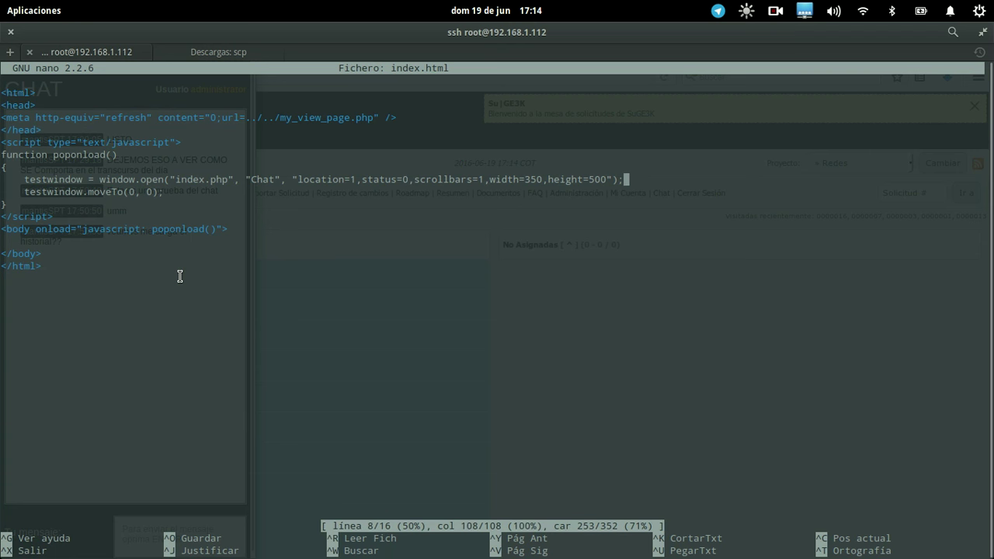
{"action": "key", "text": "Left"}
{"action": "key", "text": "Left"}
{"action": "key", "text": "Left"}
{"action": "key", "text": "ctrl+x"}
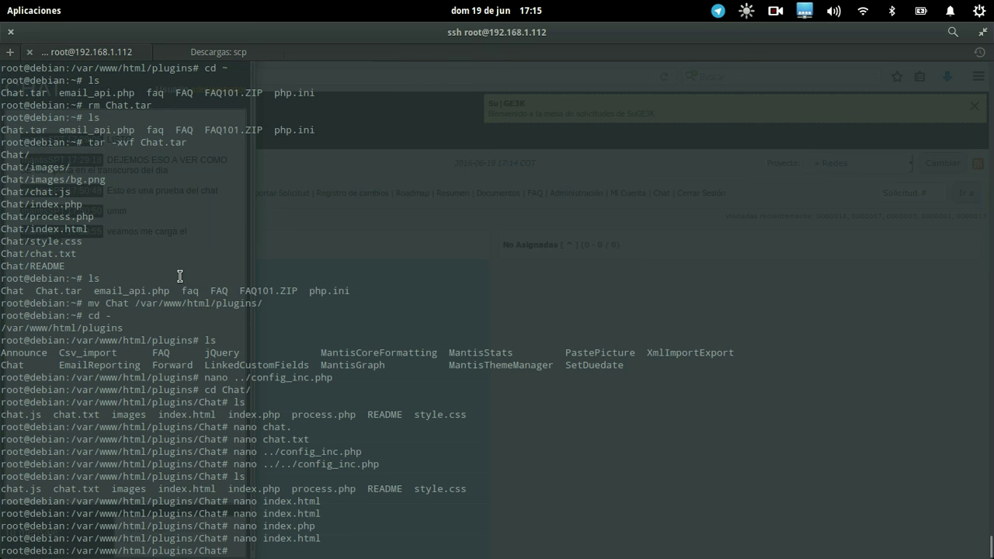
Step: Open index.html in nano, set the height in its window.open line to 400, save the file and exit
{"action": "type", "text": "nano in"}
{"action": "type", "text": "dex.ht"}
{"action": "type", "text": "ml"}
{"action": "key", "text": "Return"}
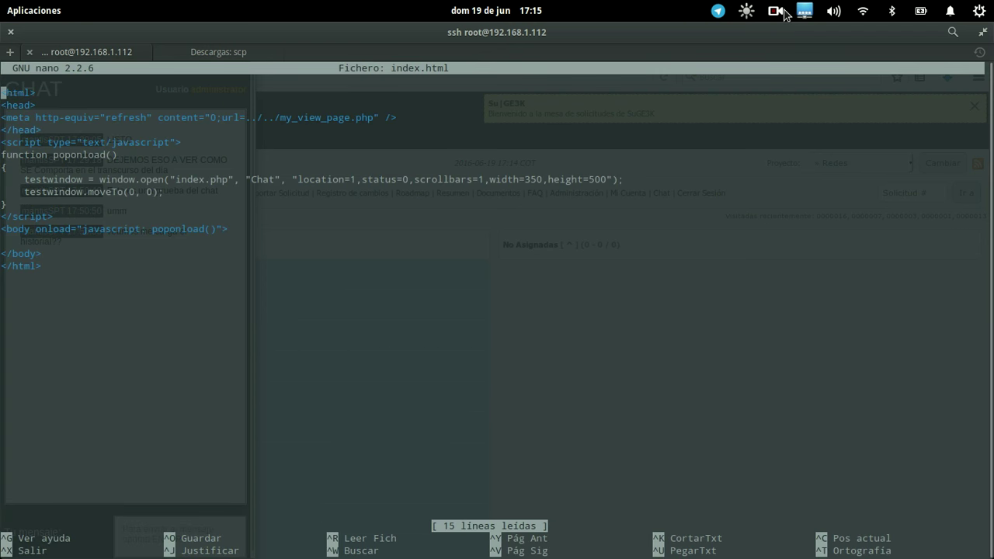
{"action": "key", "text": "Down"}
{"action": "key", "text": "Down"}
{"action": "key", "text": "Down"}
{"action": "key", "text": "Down"}
{"action": "key", "text": "Down"}
{"action": "key", "text": "Down"}
{"action": "key", "text": "Down"}
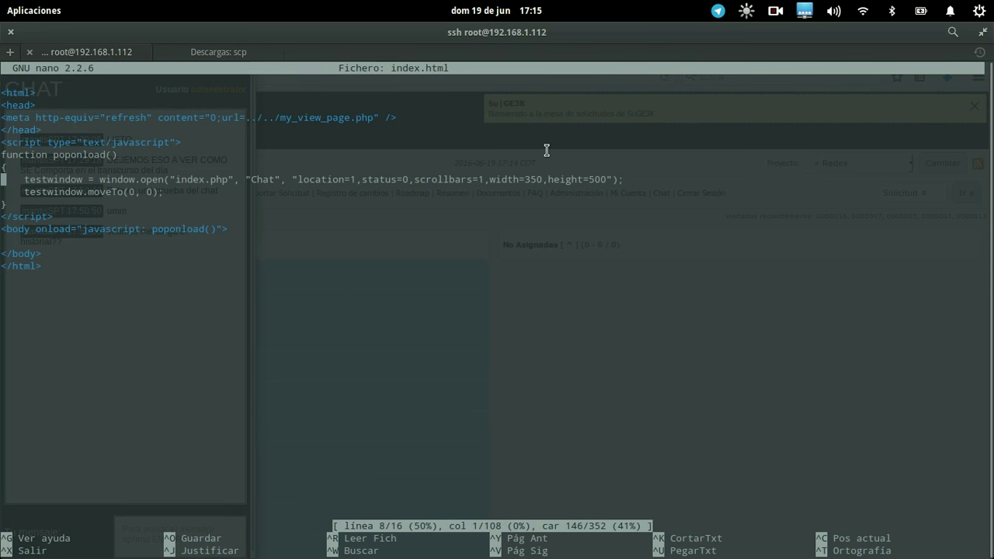
{"action": "key", "text": "Left"}
{"action": "key", "text": "Right"}
{"action": "key", "text": "End"}
{"action": "key", "text": "Left"}
{"action": "key", "text": "Left"}
{"action": "key", "text": "Left"}
{"action": "key", "text": "Left"}
{"action": "key", "text": "Left"}
{"action": "key", "text": "Left"}
{"action": "key", "text": "Left"}
{"action": "key", "text": "Left"}
{"action": "key", "text": "Left"}
{"action": "key", "text": "Left"}
{"action": "key", "text": "Left"}
{"action": "key", "text": "Left"}
{"action": "key", "text": "Left"}
{"action": "key", "text": "Left"}
{"action": "key", "text": "Left"}
{"action": "key", "text": "Left"}
{"action": "key", "text": "Left"}
{"action": "key", "text": "Left"}
{"action": "key", "text": "Left"}
{"action": "key", "text": "Left"}
{"action": "key", "text": "Delete"}
{"action": "type", "text": "1"}
{"action": "key", "text": "End"}
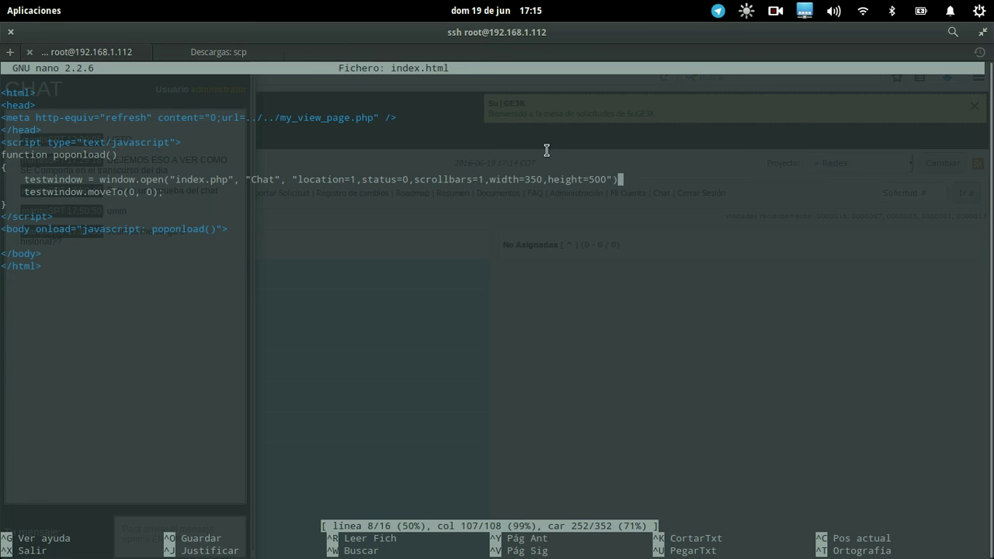
{"action": "key", "text": "Left"}
{"action": "key", "text": "Left"}
{"action": "key", "text": "Left"}
{"action": "key", "text": "Left"}
{"action": "key", "text": "Left"}
{"action": "key", "text": "Left"}
{"action": "key", "text": "Right"}
{"action": "key", "text": "BackSpace"}
{"action": "type", "text": "4"}
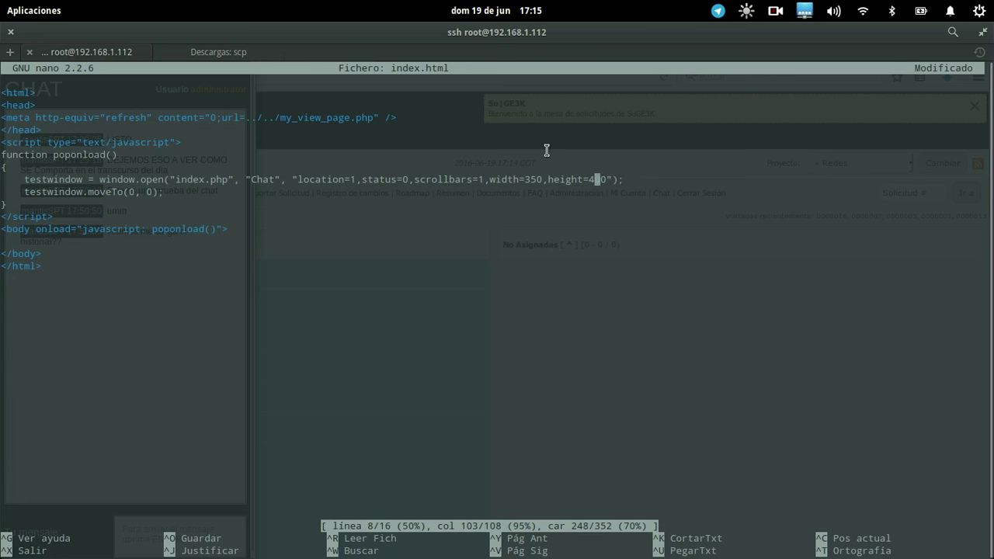
{"action": "key", "text": "ctrl+o"}
{"action": "key", "text": "Return"}
{"action": "key", "text": "ctrl+x"}
Step: Close the old Chat window, switch to the Mantis page in Firefox and open Chat again from it
{"action": "key", "text": "alt+Tab"}
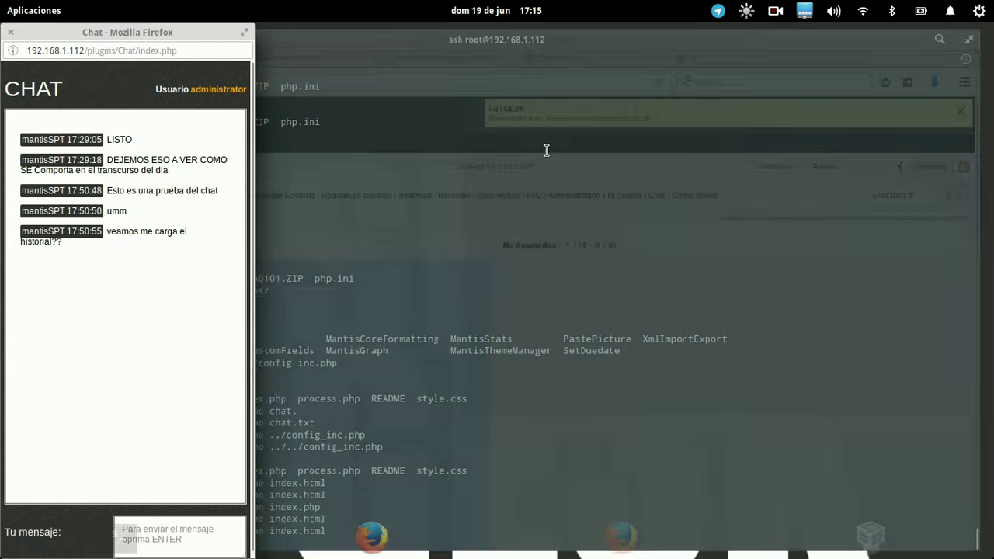
{"action": "left_click", "coordinate": [9, 32]}
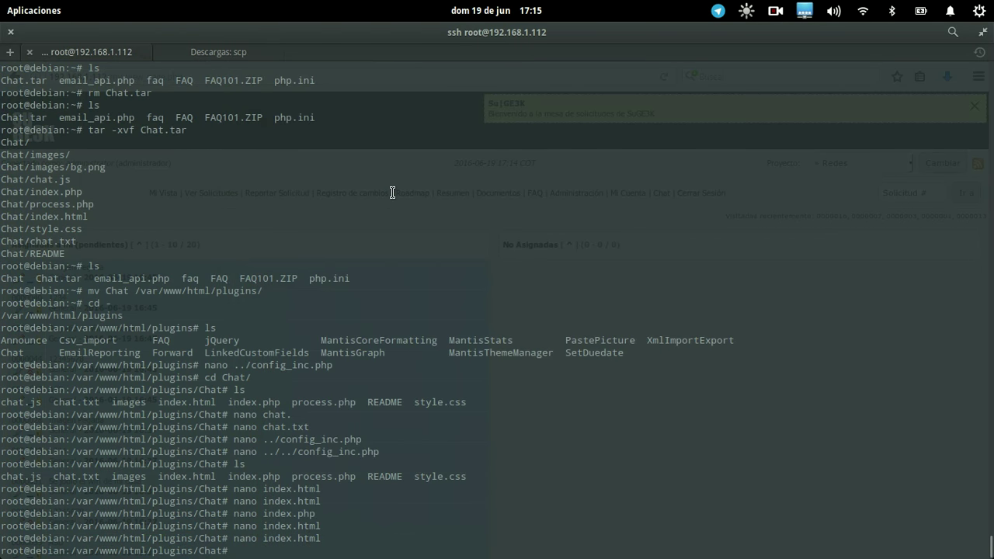
{"action": "key", "text": "alt+Tab"}
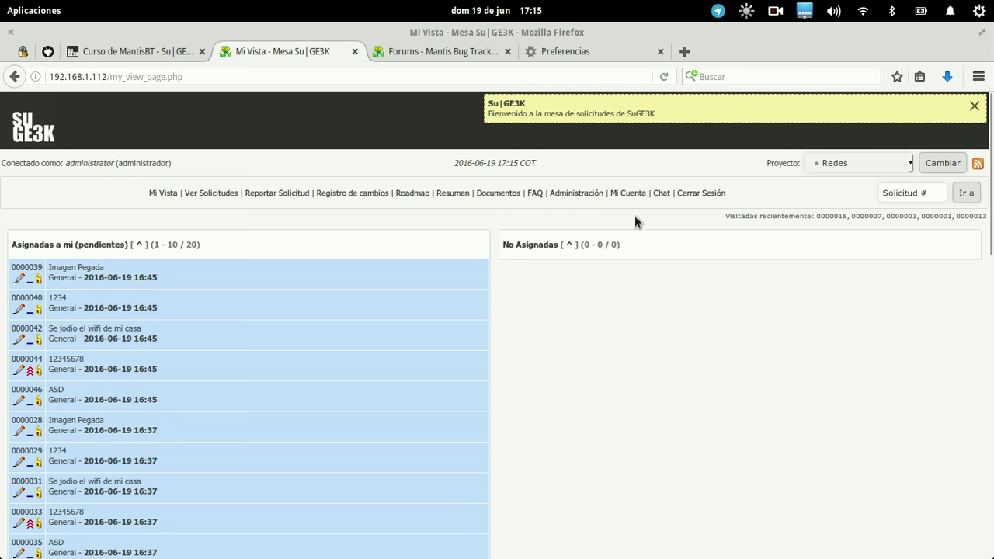
{"action": "left_click", "coordinate": [660, 194]}
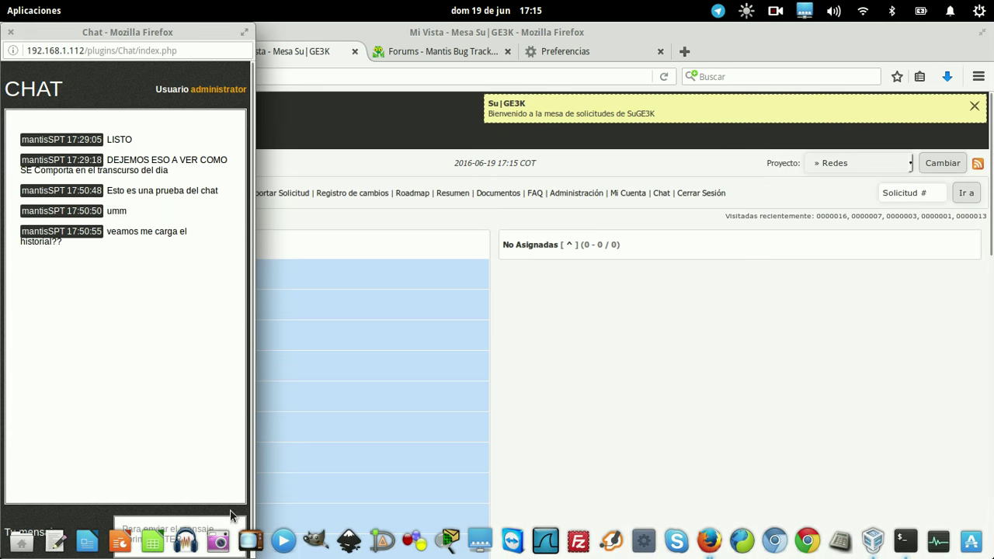
Step: Maximize the Chat window and try to post the message "HOLA A TODOS", reloading the page
{"action": "double_click", "coordinate": [174, 30]}
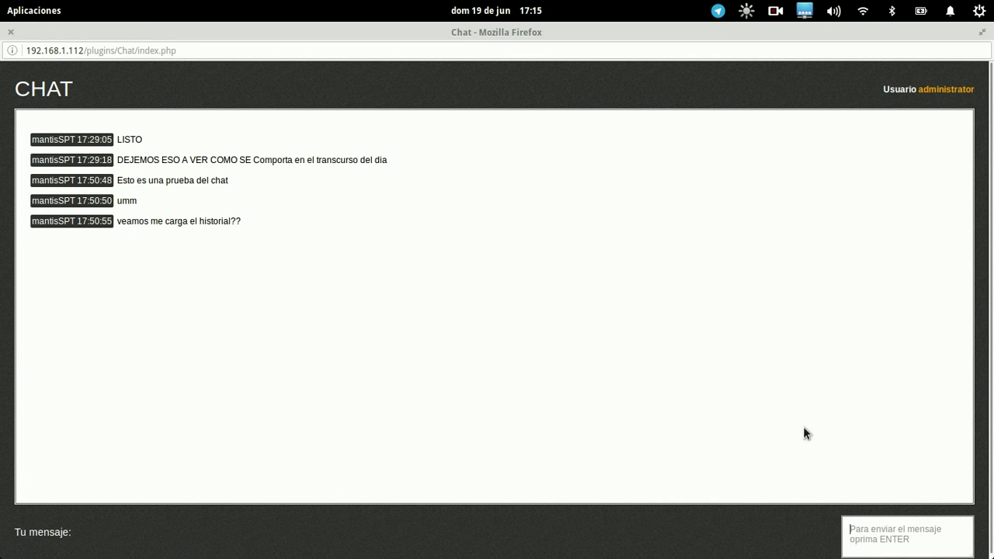
{"action": "type", "text": "HOLA A TODOS"}
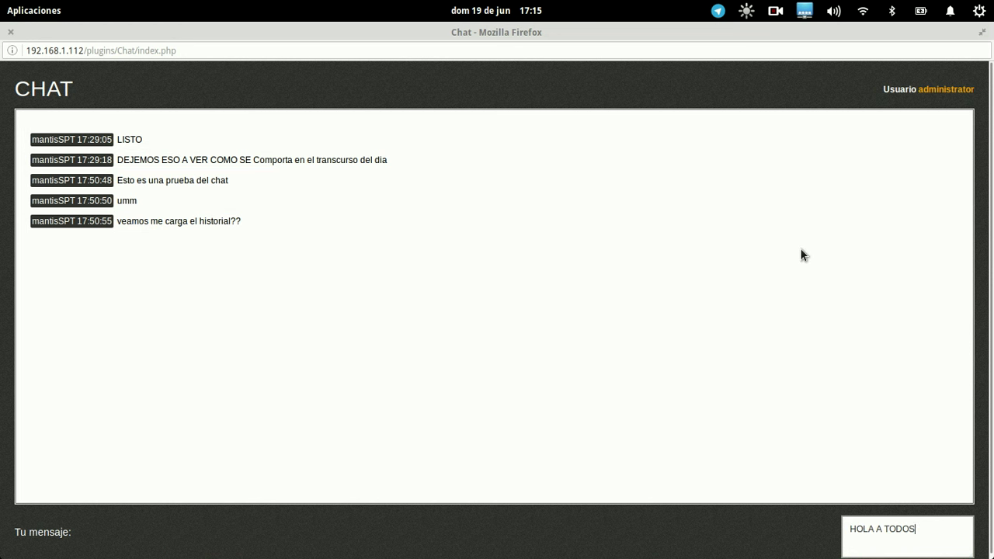
{"action": "key", "text": "Return"}
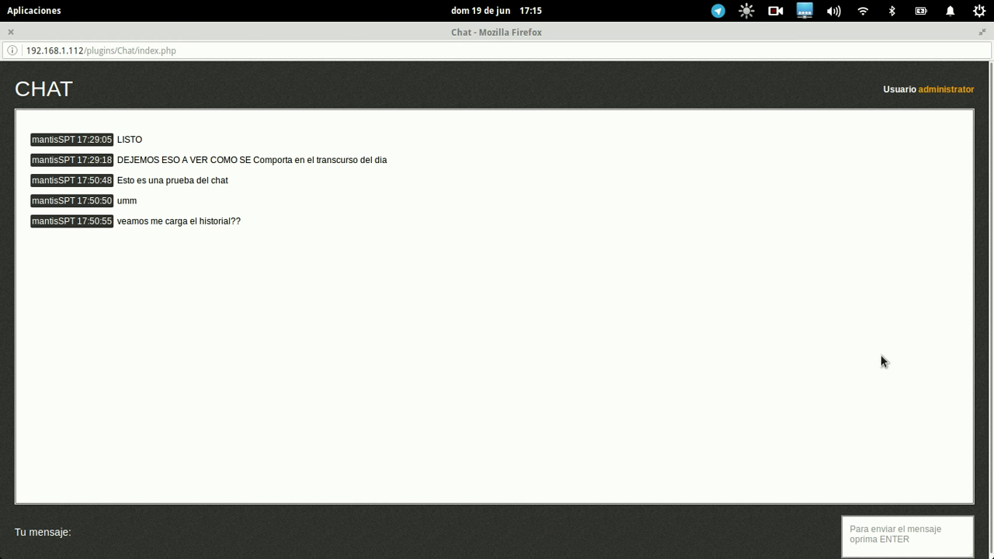
{"action": "key", "text": "F5"}
{"action": "left_click", "coordinate": [776, 11]}
{"action": "left_click", "coordinate": [793, 66]}
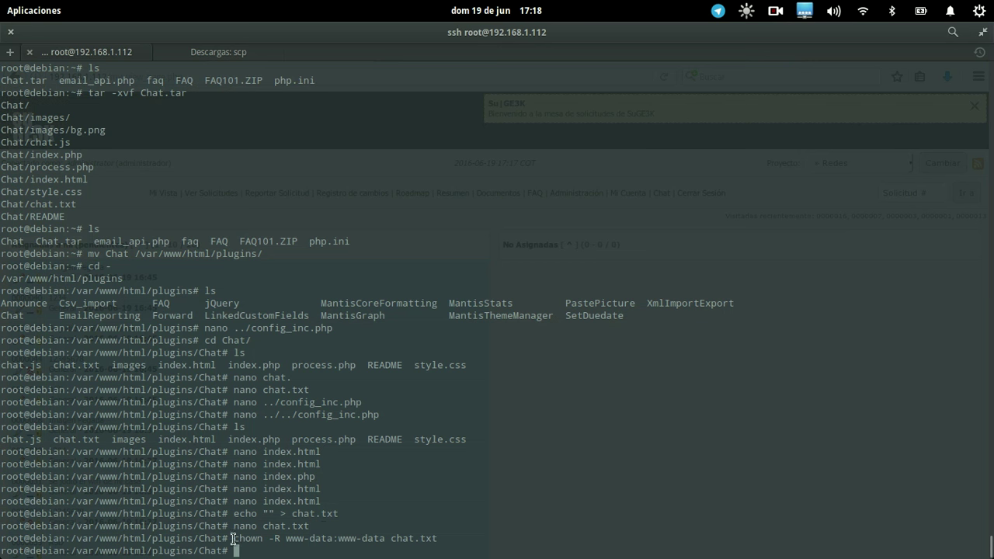
Step: Highlight the terminal command chown -R www-data:www-data chat.txt to review the ownership change for the chat log file
{"action": "left_click_drag", "start_coordinate": [448, 535], "coordinate": [395, 537]}
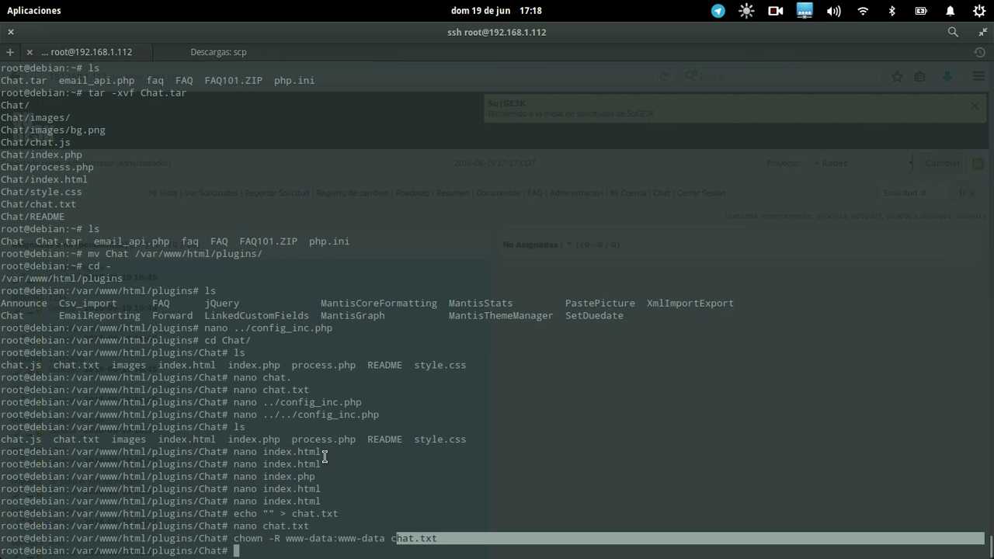
{"action": "left_click_drag", "start_coordinate": [235, 537], "coordinate": [437, 535]}
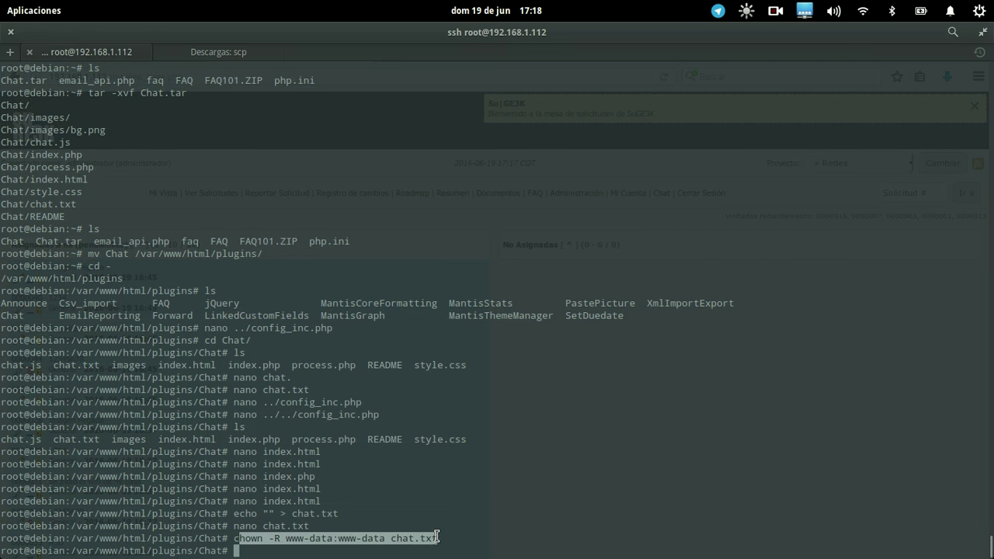
{"action": "left_click", "coordinate": [437, 536]}
{"action": "scroll", "coordinate": [7, 63], "scroll_direction": "up", "scroll_amount": 2}
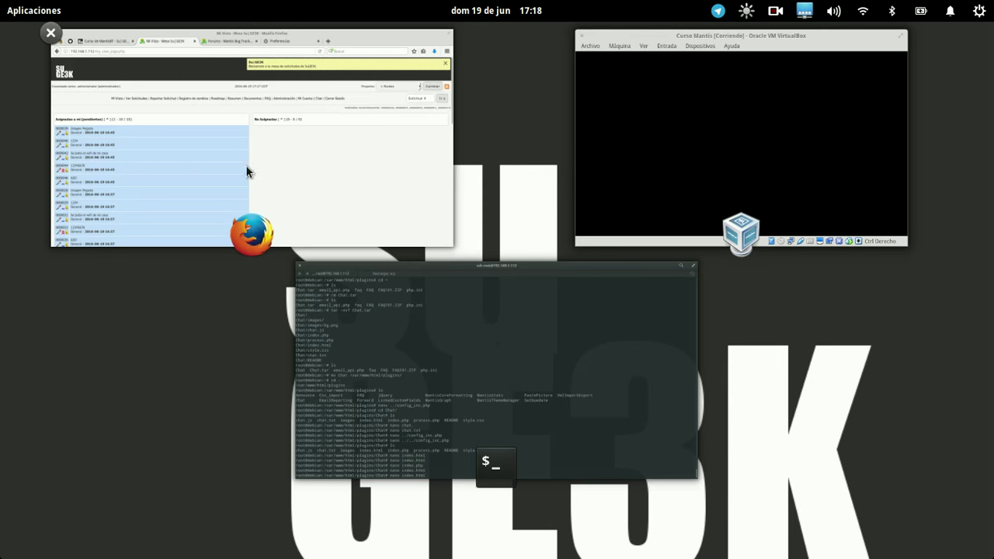
Step: Switch to the Mantis page in Firefox, open Chat from it and send the message "que haen"
{"action": "left_click", "coordinate": [245, 165]}
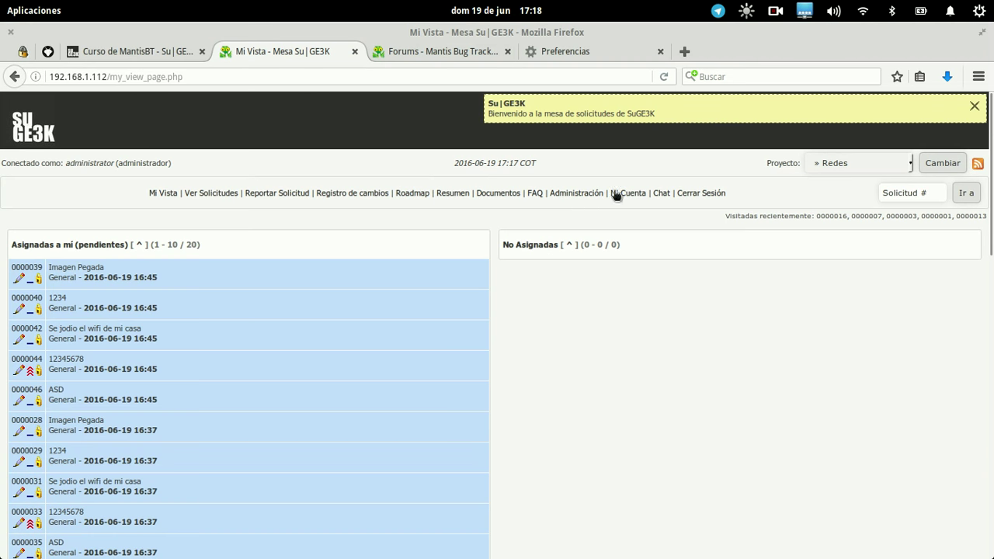
{"action": "left_click", "coordinate": [661, 193]}
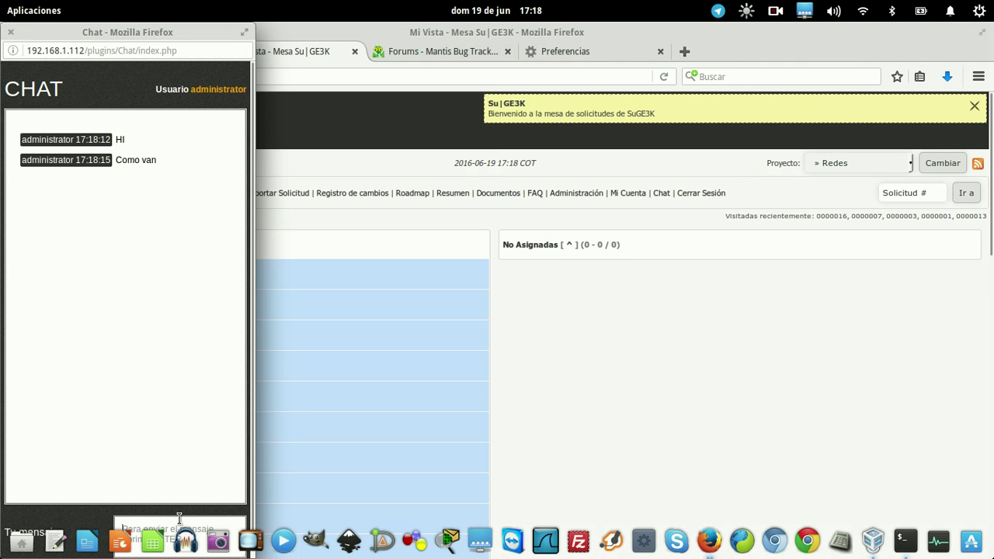
{"action": "type", "text": "Como"}
{"action": "key", "text": "BackSpace"}
{"action": "key", "text": "BackSpace"}
{"action": "key", "text": "BackSpace"}
{"action": "key", "text": "BackSpace"}
{"action": "key", "text": "BackSpace"}
{"action": "type", "text": "que halen"}
{"action": "key", "text": "Return"}
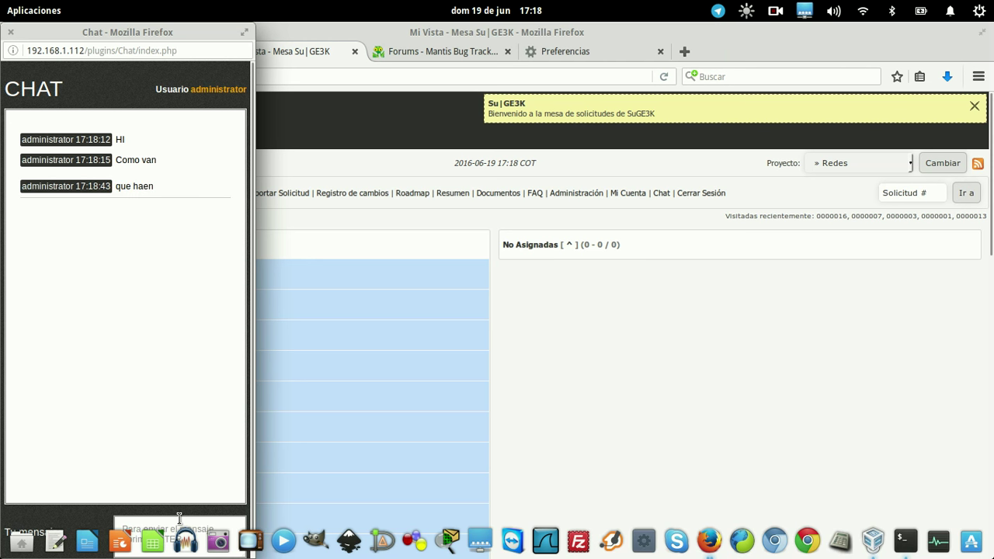
Step: Send a second chat message reading "si me leen?"
{"action": "type", "text": "si me ll"}
{"action": "type", "text": "en?"}
{"action": "key", "text": "Return"}
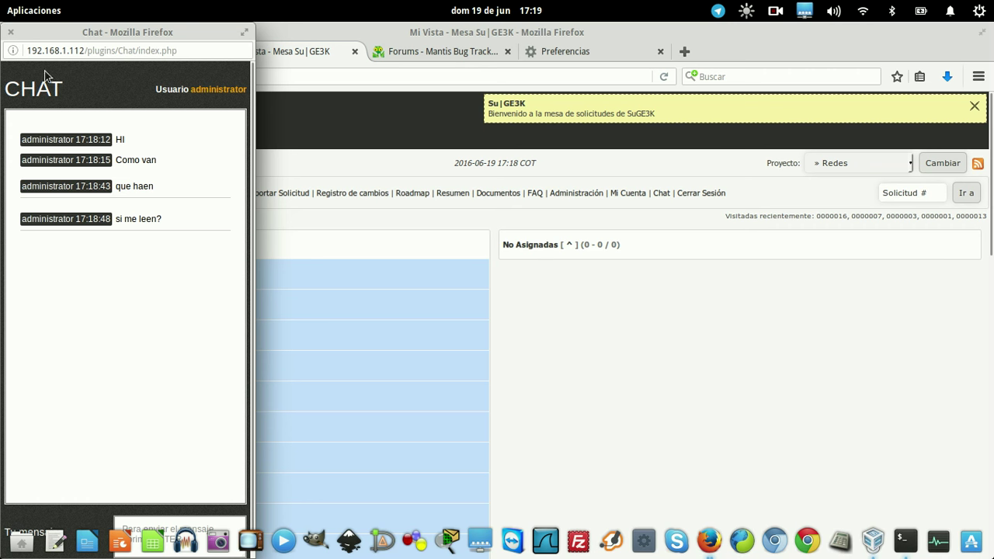
Step: Close the Chat window, reopen it from the Mantis page to check the message history, and close it again
{"action": "left_click", "coordinate": [10, 32]}
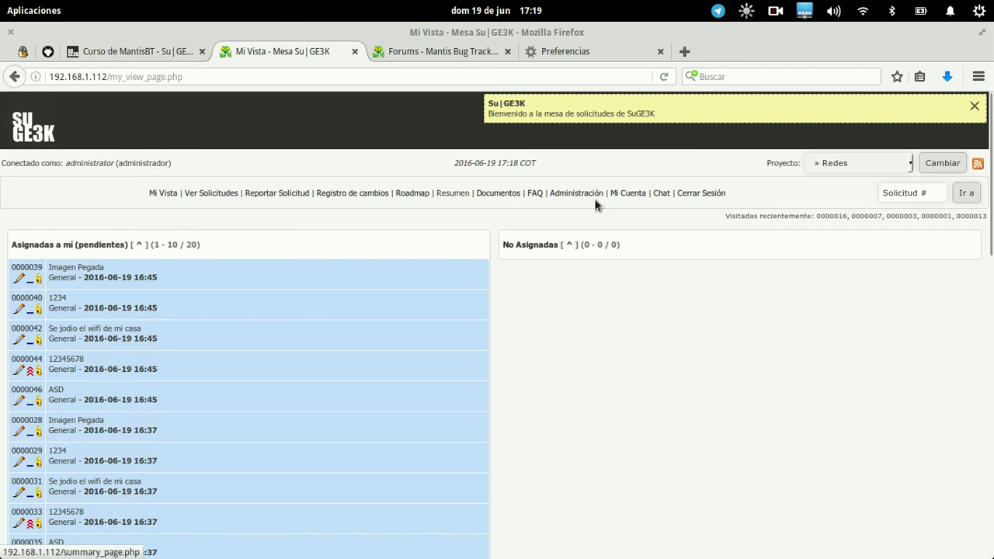
{"action": "left_click", "coordinate": [661, 192]}
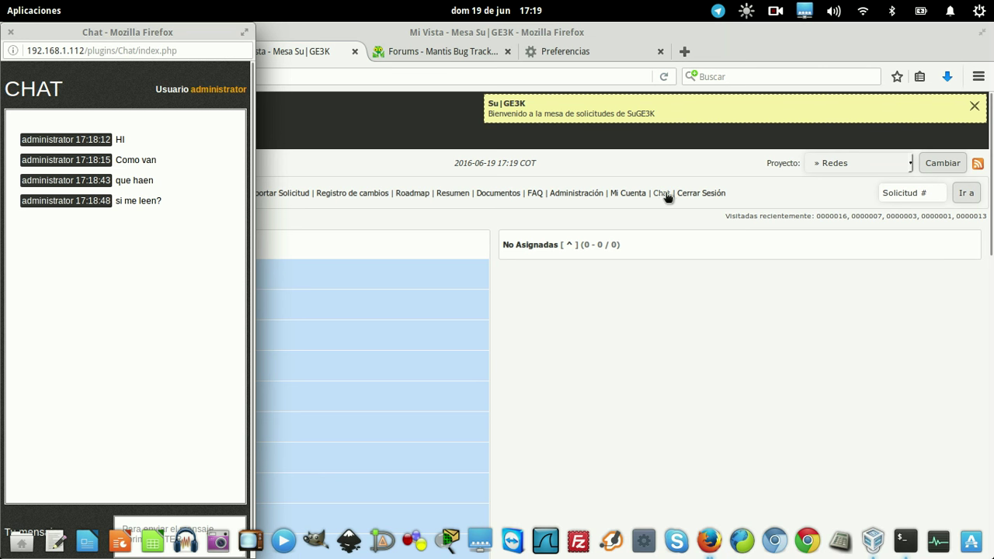
{"action": "left_click", "coordinate": [10, 35]}
{"action": "scroll", "coordinate": [421, 304], "scroll_direction": "down", "scroll_amount": 7}
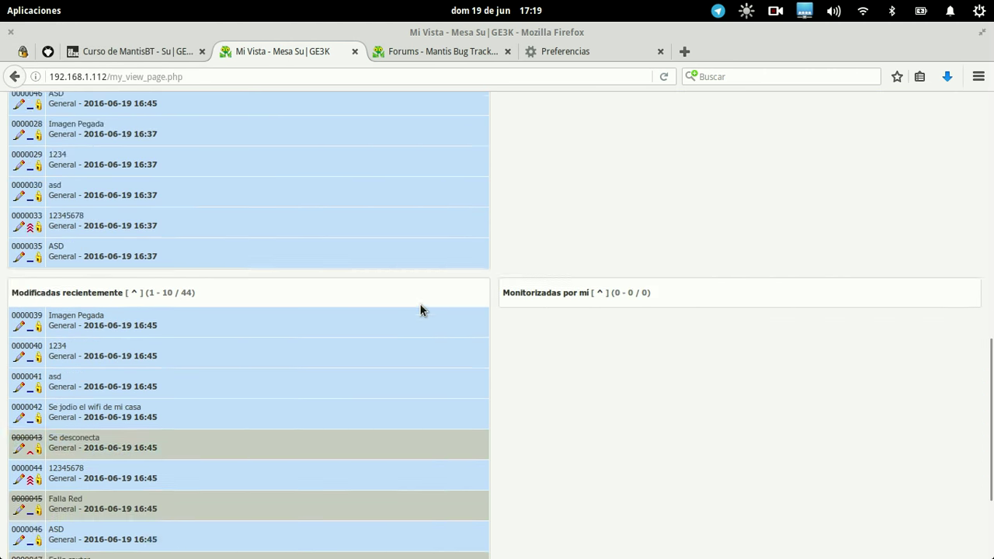
{"action": "scroll", "coordinate": [420, 310], "scroll_direction": "up", "scroll_amount": 7}
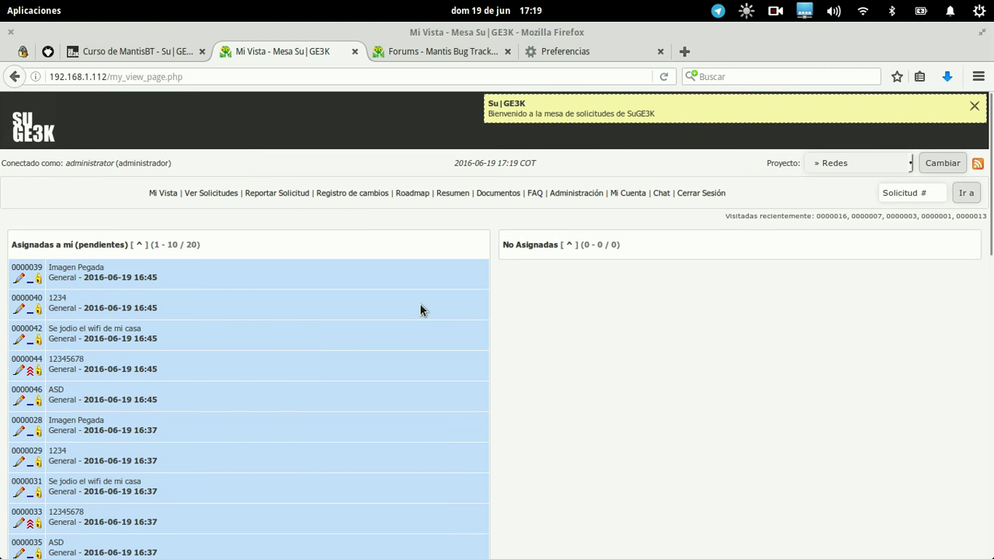
{"action": "mouse_move", "coordinate": [1, 1]}
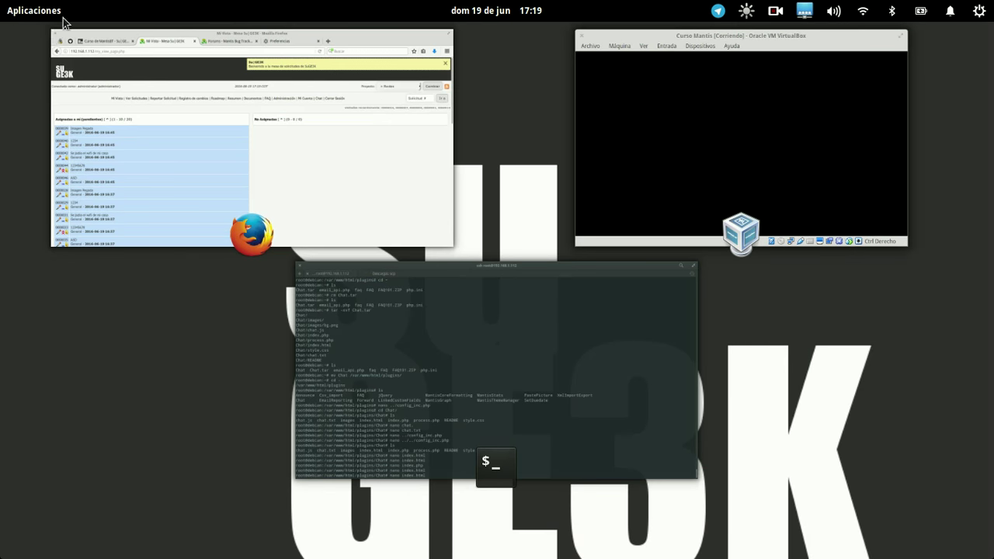
{"action": "left_click", "coordinate": [277, 153]}
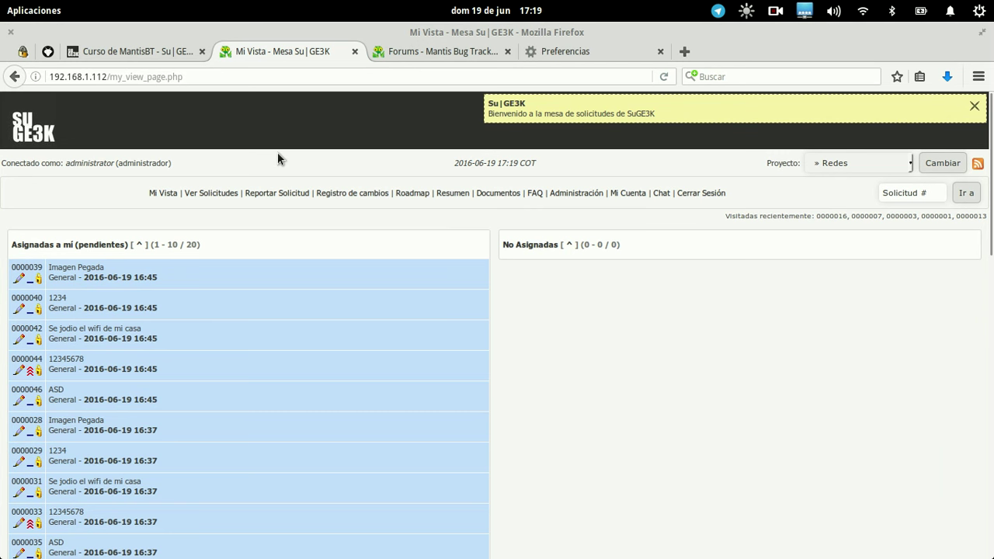
Step: Go to the Curso de MantisBT web page and look through its chapter list and course description
{"action": "left_click", "coordinate": [161, 52]}
{"action": "scroll", "coordinate": [527, 323], "scroll_direction": "down", "scroll_amount": 10}
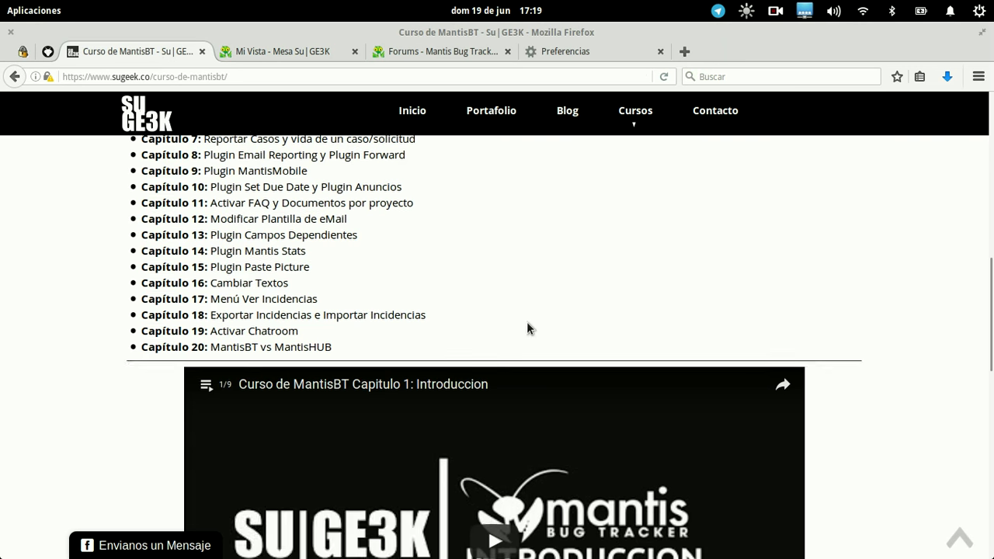
{"action": "scroll", "coordinate": [526, 322], "scroll_direction": "up", "scroll_amount": 10}
{"action": "scroll", "coordinate": [526, 322], "scroll_direction": "up", "scroll_amount": 5}
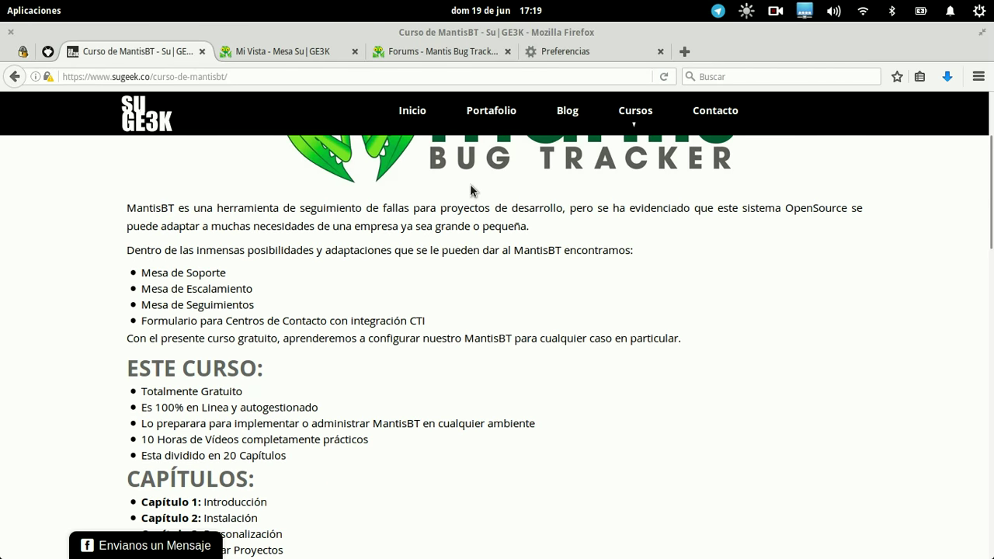